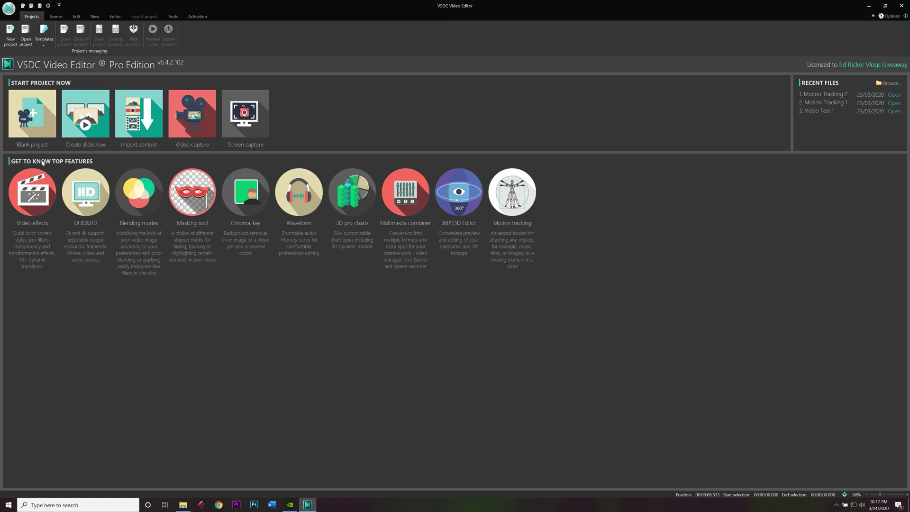
Step: Create a blank project titled 'Motion Tracking Test' at 2720×1536 and 30 fps
click(27, 126)
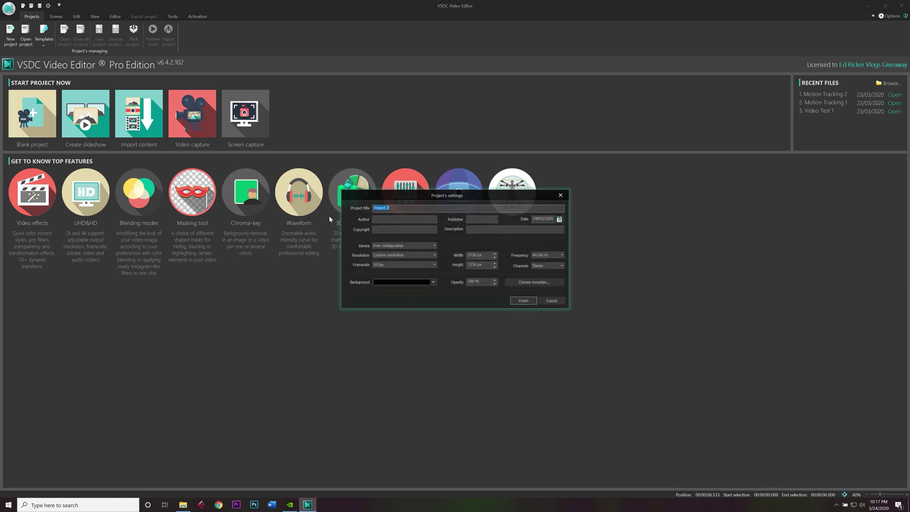
text(Mtisa)
key(BackSpace)
key(BackSpace)
key(BackSpace)
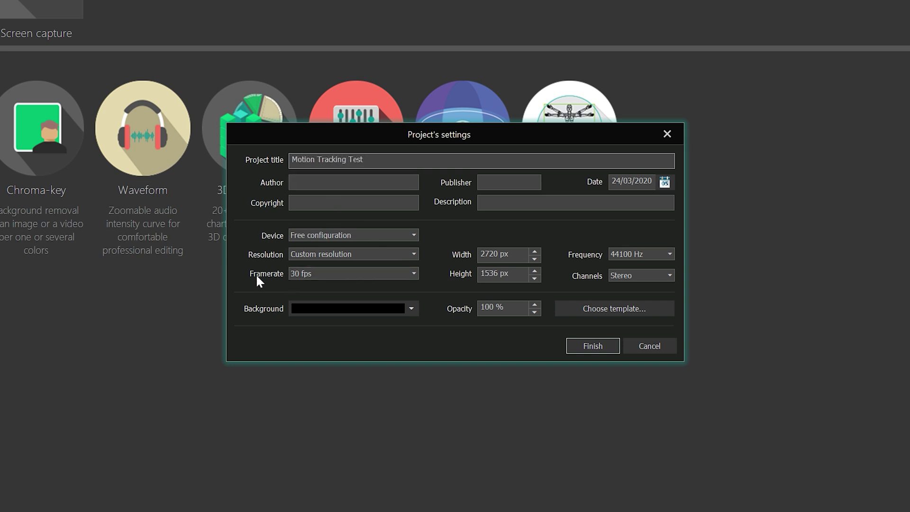
click(301, 276)
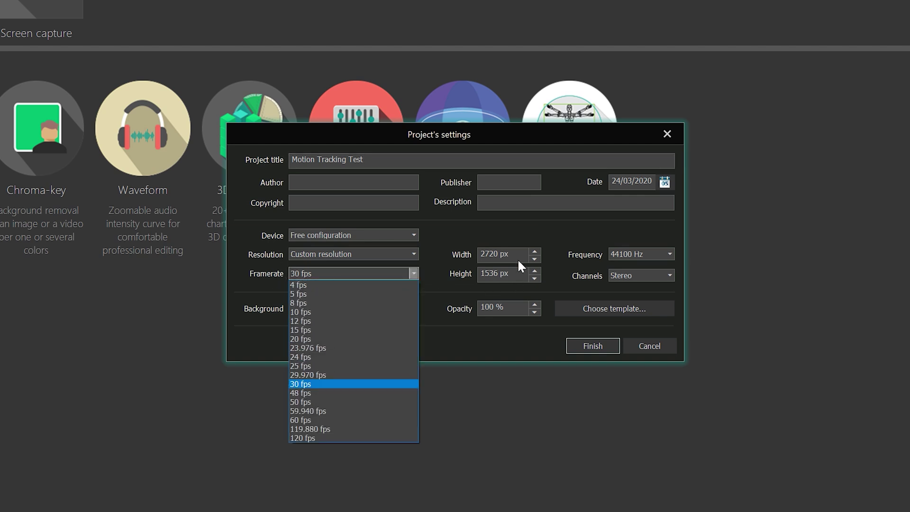
click(518, 261)
click(484, 254)
click(484, 254)
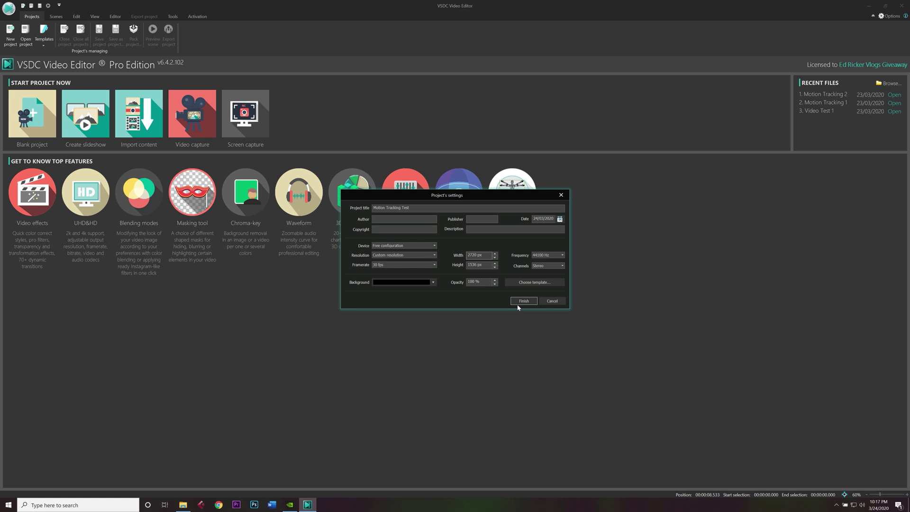
click(519, 304)
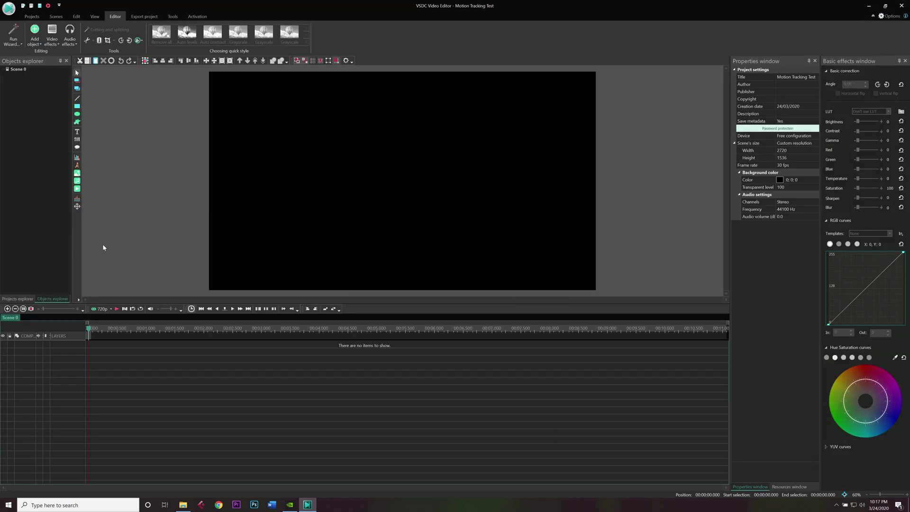
Step: Drag Colorado 1–2 and Glass Building 1–2 from the MM Clips folder onto the timeline
click(183, 505)
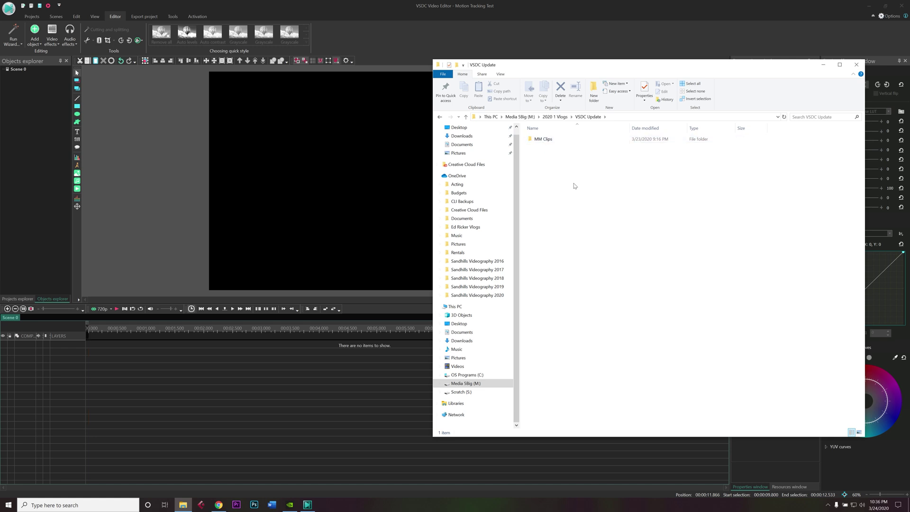
double_click(559, 139)
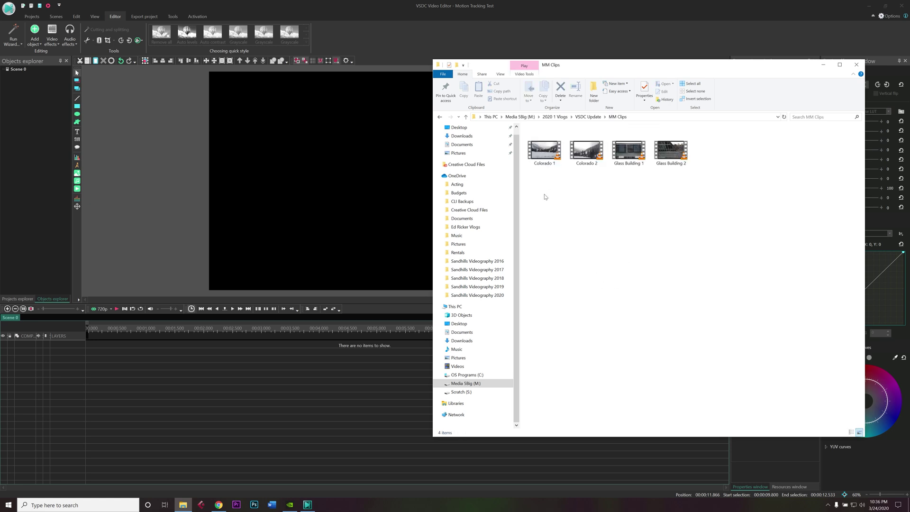
drag(545, 196, 592, 153)
drag(634, 181, 681, 156)
click(720, 188)
drag(749, 229, 559, 152)
drag(382, 242, 191, 344)
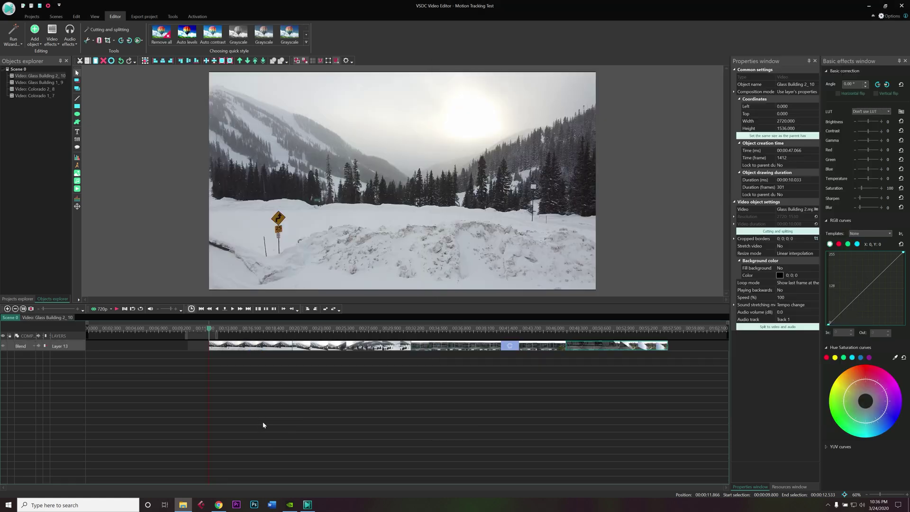
Step: Try moving Colorado 2_8 and the Glass Building clips to new layers, then return them to Layer 13
click(262, 424)
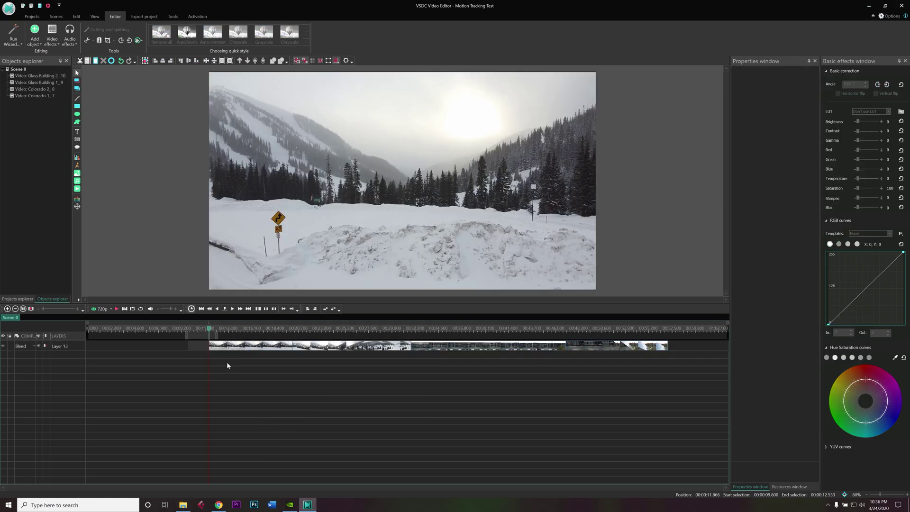
drag(390, 349, 426, 363)
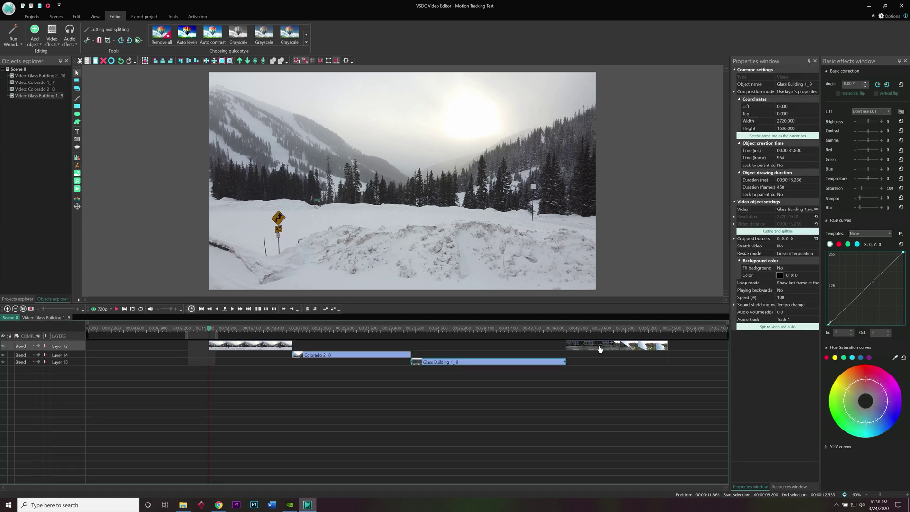
drag(616, 346, 601, 370)
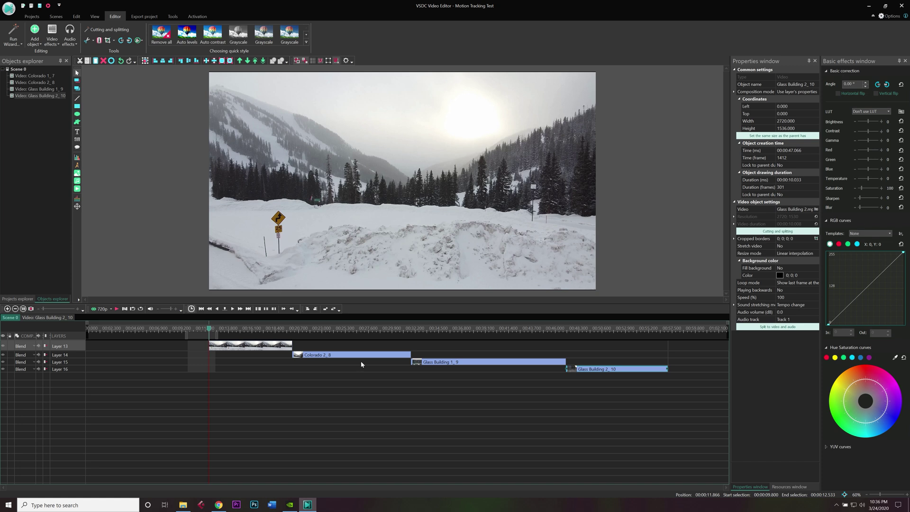
drag(360, 359, 361, 348)
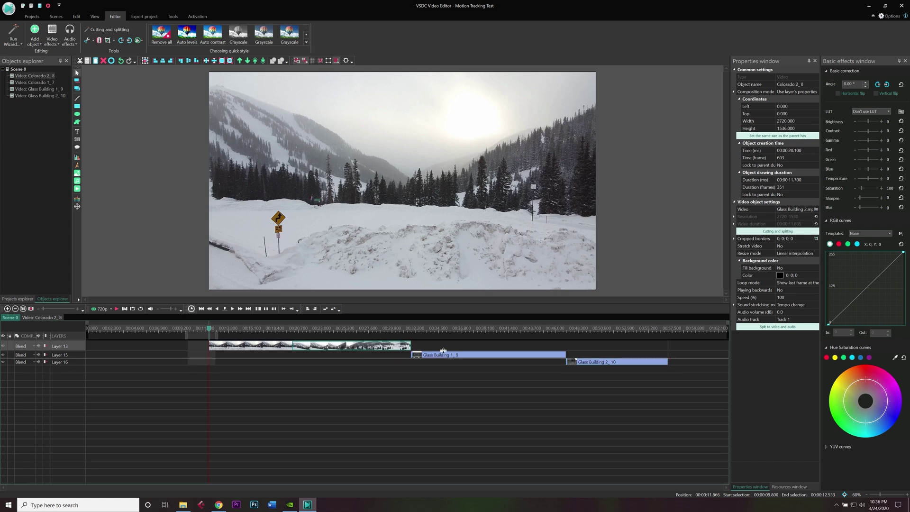
drag(444, 351, 444, 346)
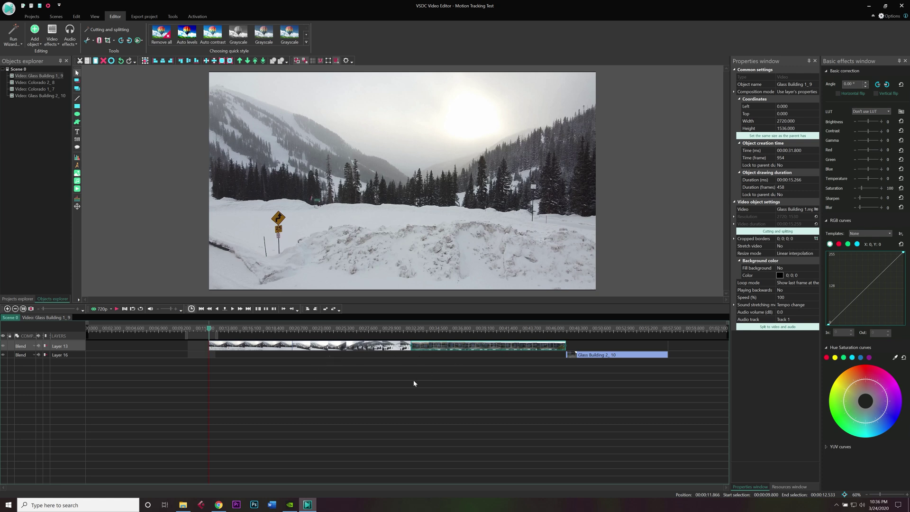
drag(582, 356, 581, 346)
click(312, 383)
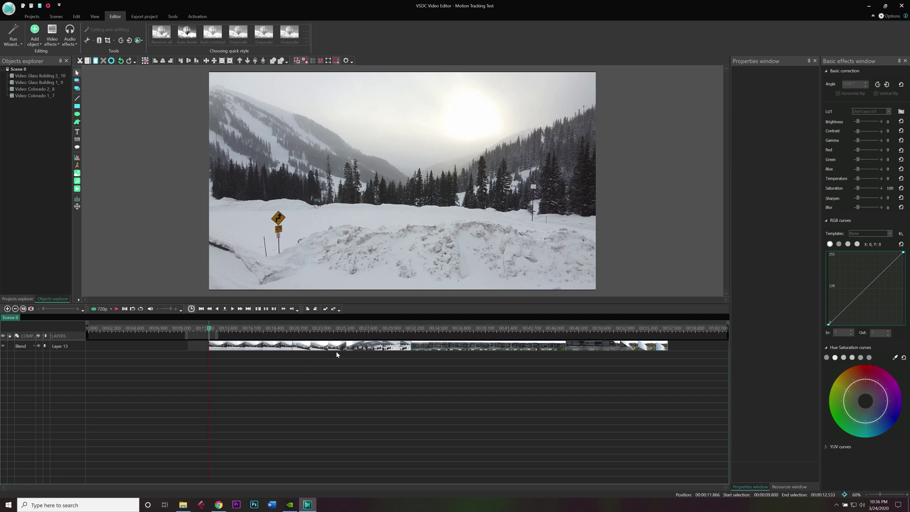
click(499, 351)
click(383, 354)
drag(375, 349, 379, 355)
drag(443, 350, 448, 364)
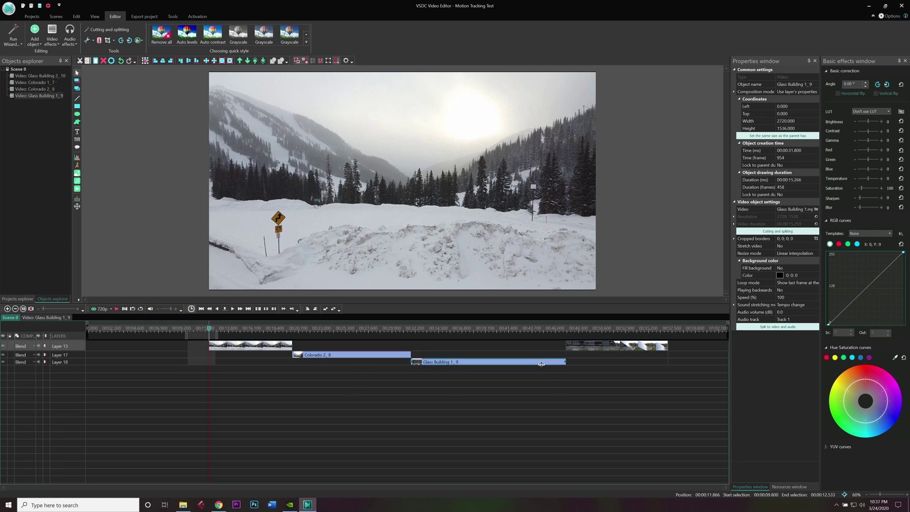
drag(457, 366, 458, 353)
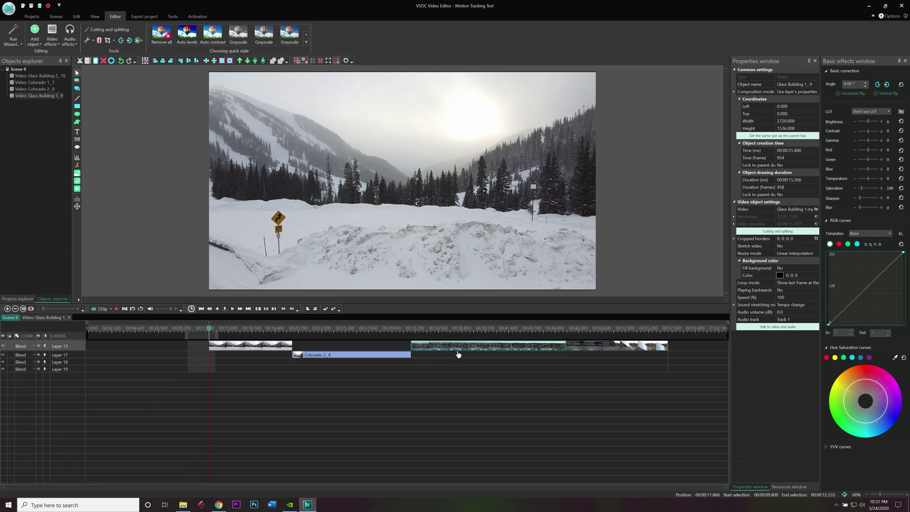
drag(365, 355, 367, 349)
click(609, 386)
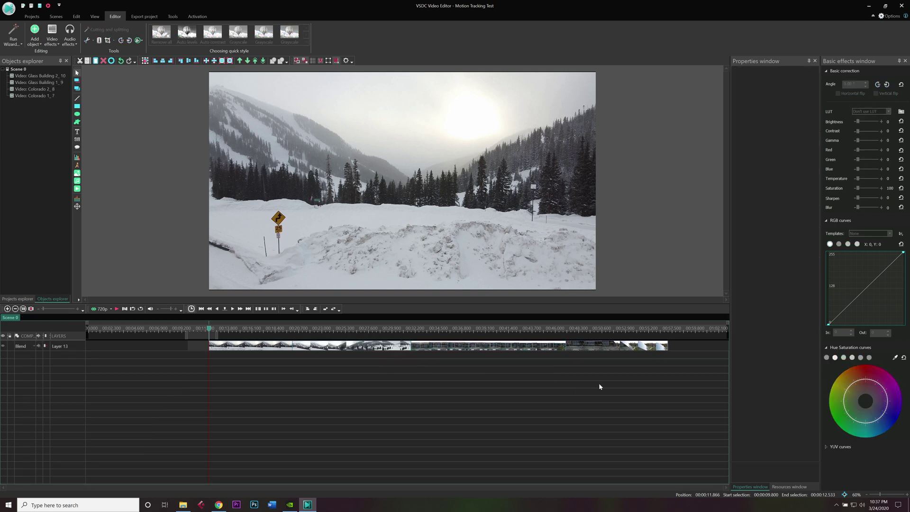
Step: Shift all clips to the start, put Colorado 2_8 and Glass Building 2_10 on Layer 19, and enlarge both tracks
drag(609, 386, 114, 365)
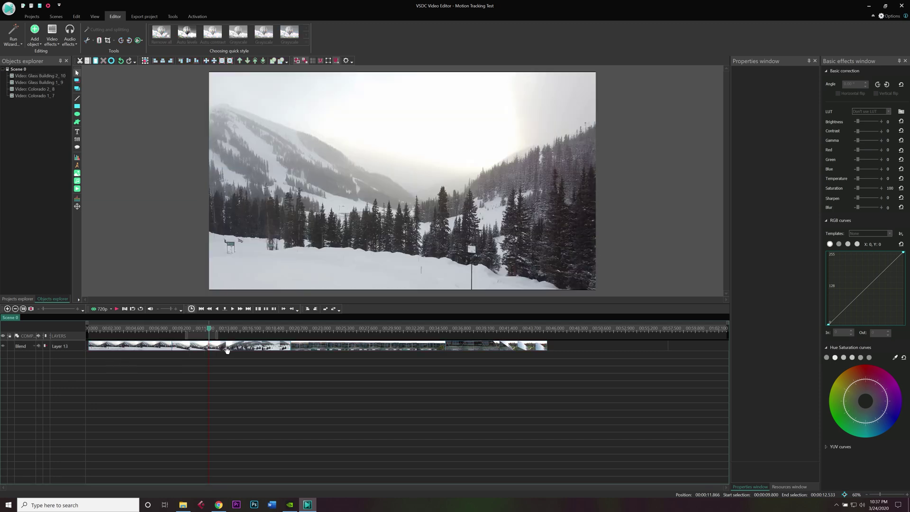
drag(226, 349, 226, 356)
scroll(381, 352, up, 1)
mouse_move(390, 348)
mouse_down()
mouse_move(388, 362)
mouse_move(393, 351)
mouse_up()
drag(595, 347, 598, 355)
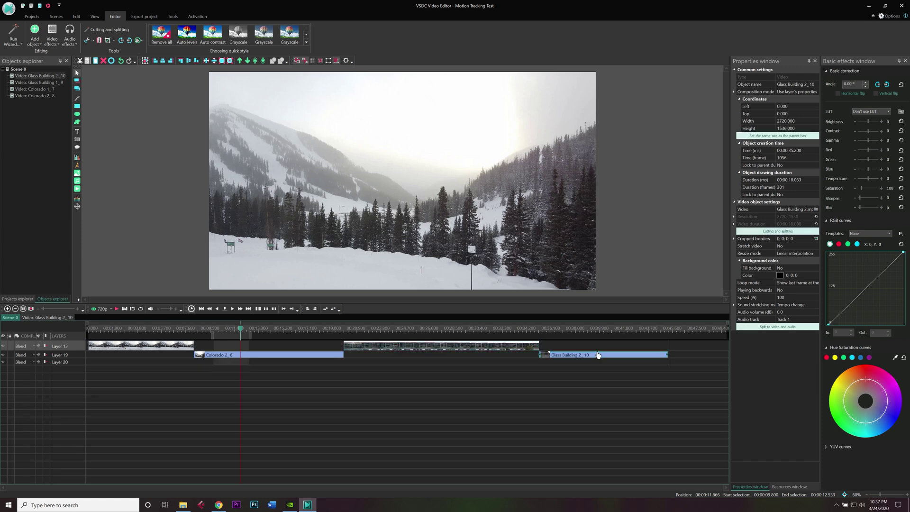
click(571, 371)
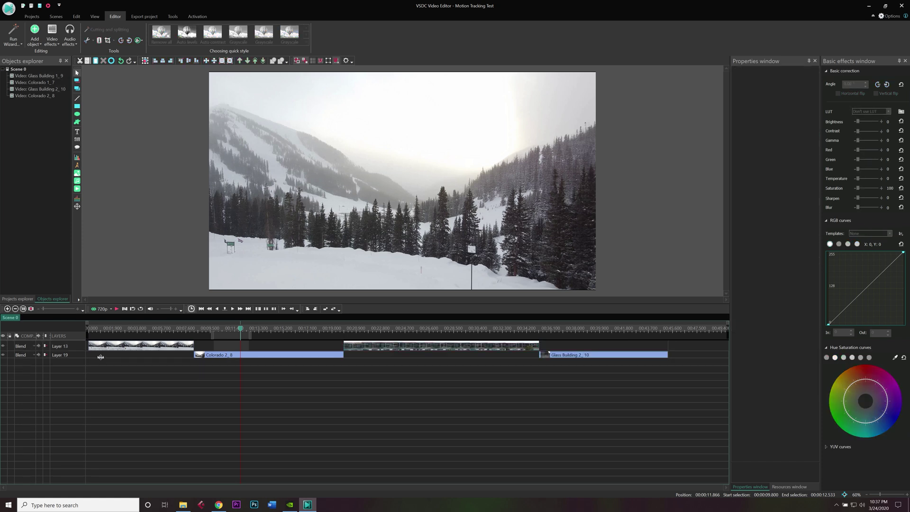
drag(101, 356, 101, 364)
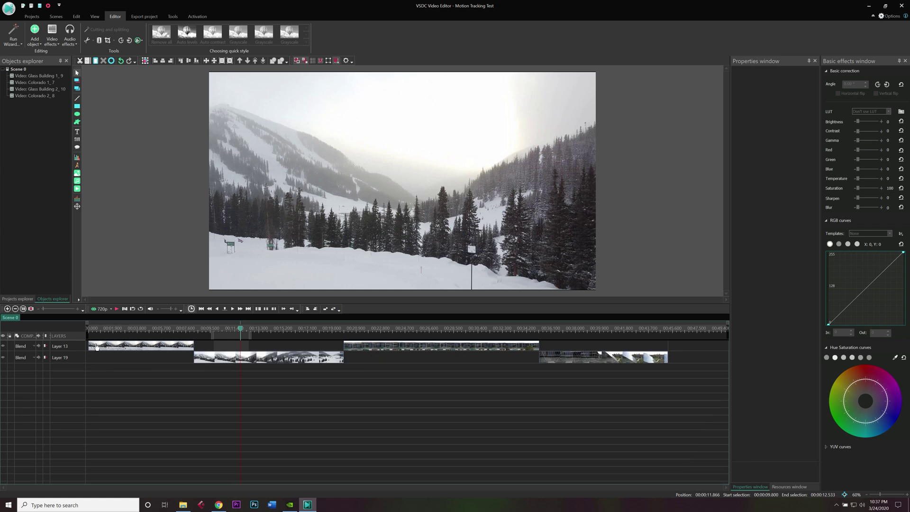
drag(71, 351, 71, 352)
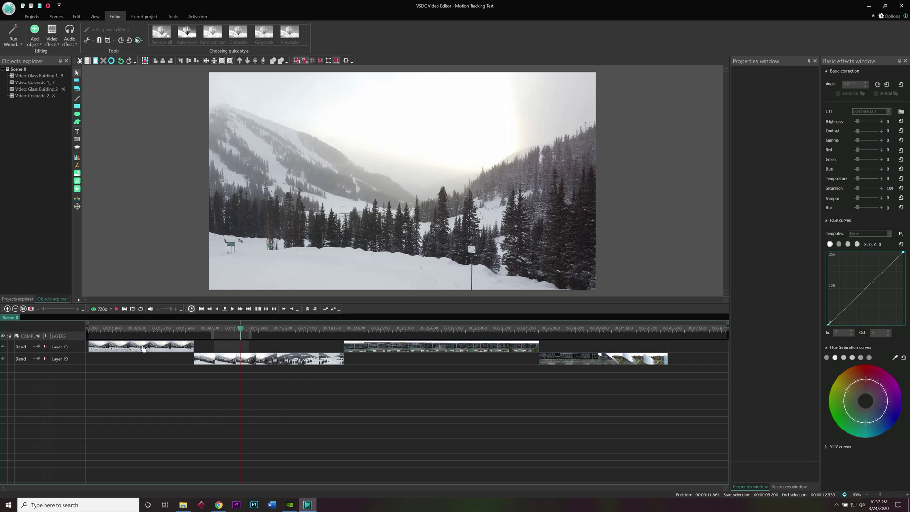
click(196, 329)
key(space)
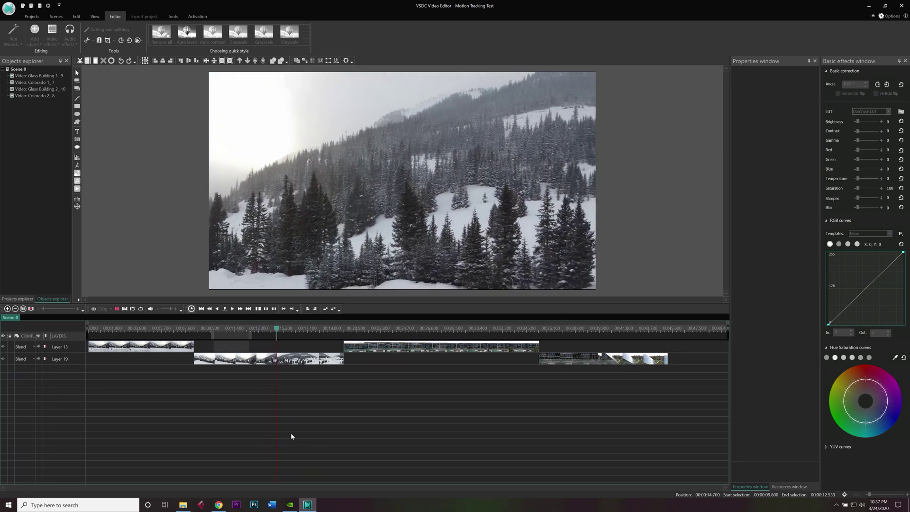
click(198, 329)
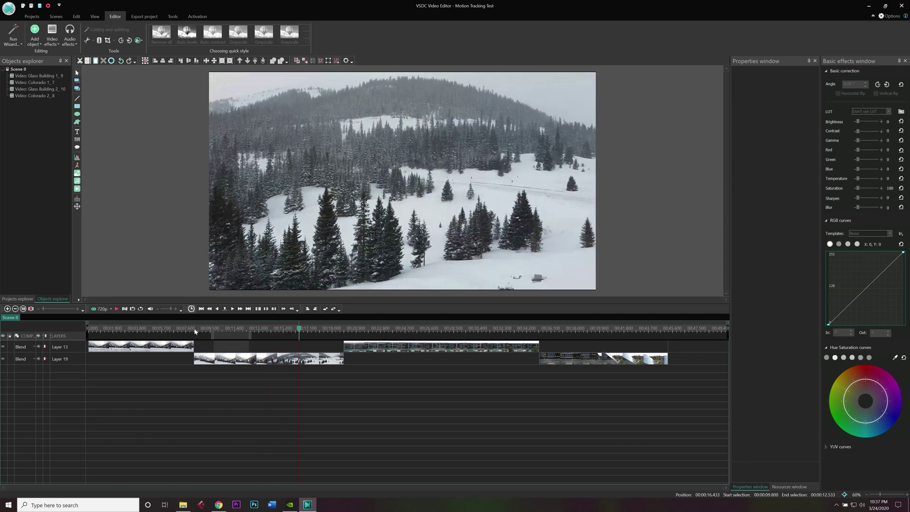
key(space)
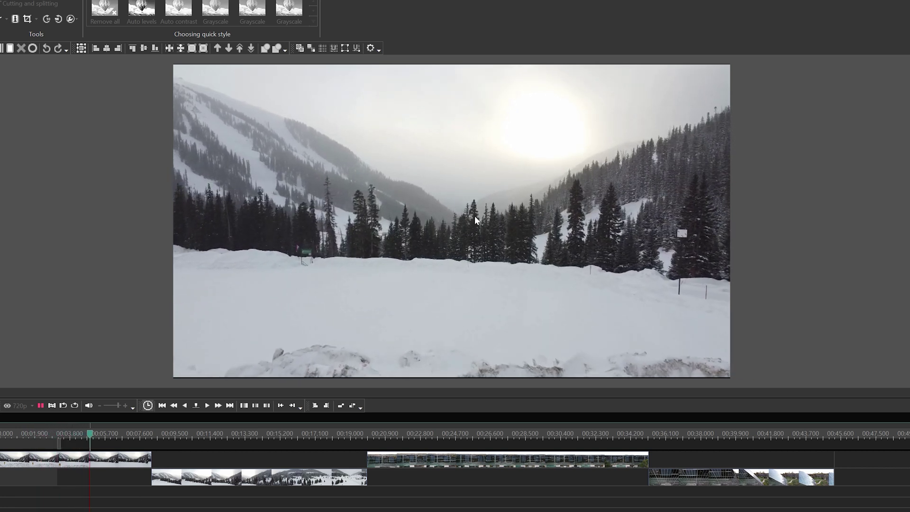
key(space)
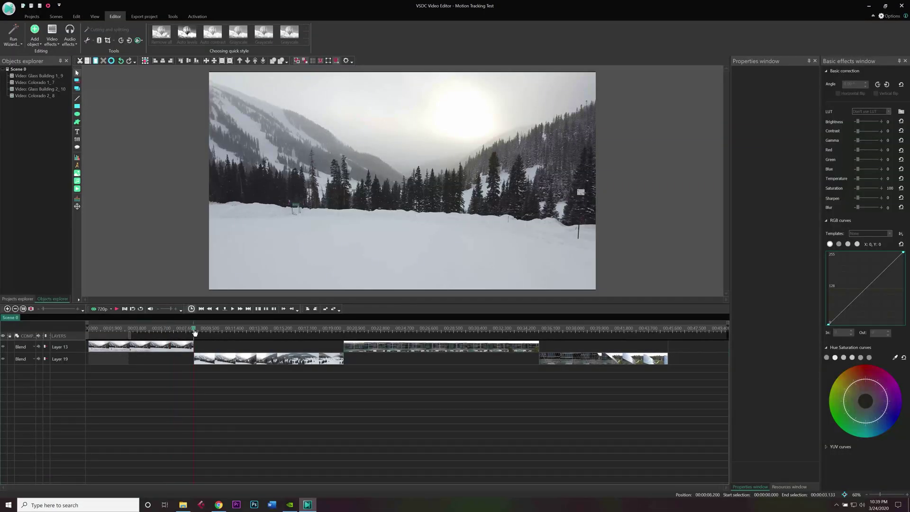
key(space)
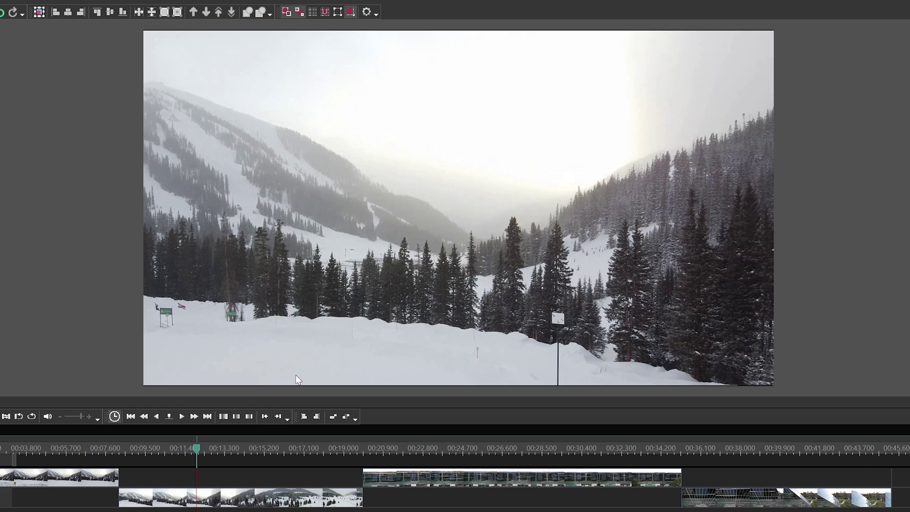
click(149, 448)
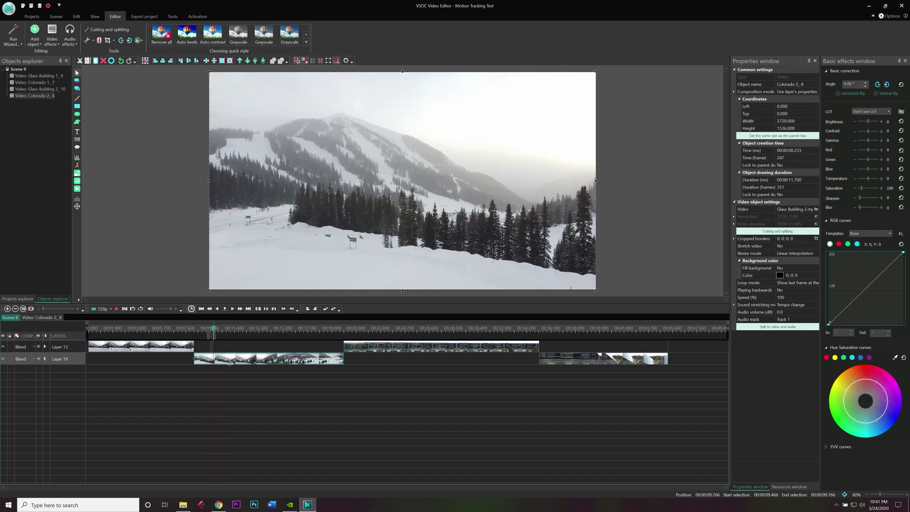
Step: Trim the Layer 19 Colorado clip to 4.8 s by deleting its leading and trailing pieces
click(100, 41)
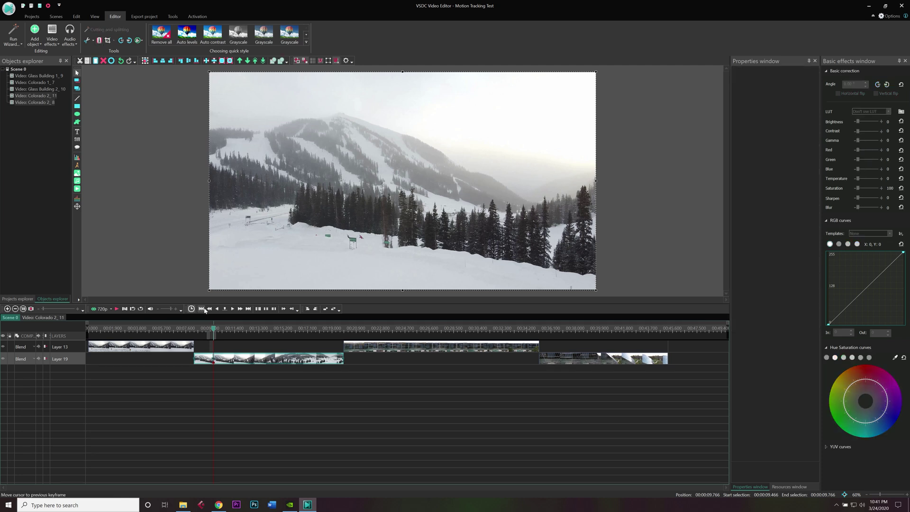
click(208, 362)
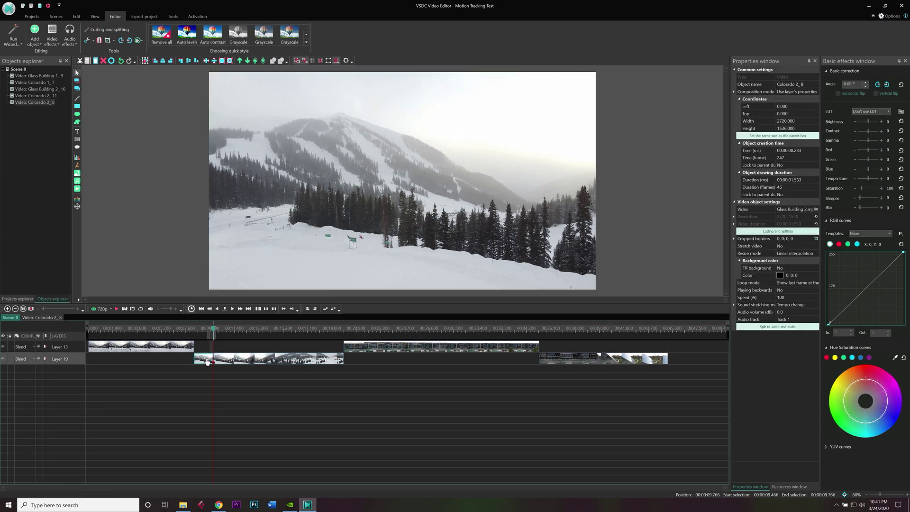
key(Delete)
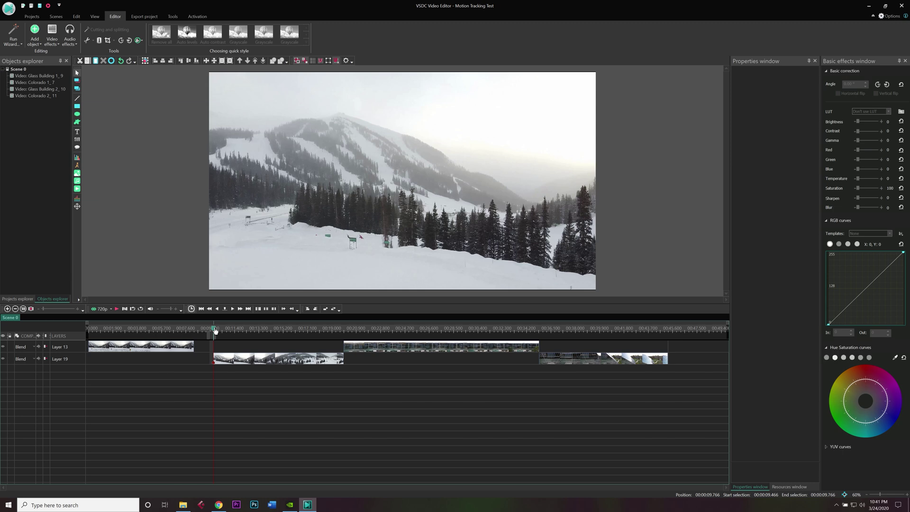
drag(224, 330, 279, 331)
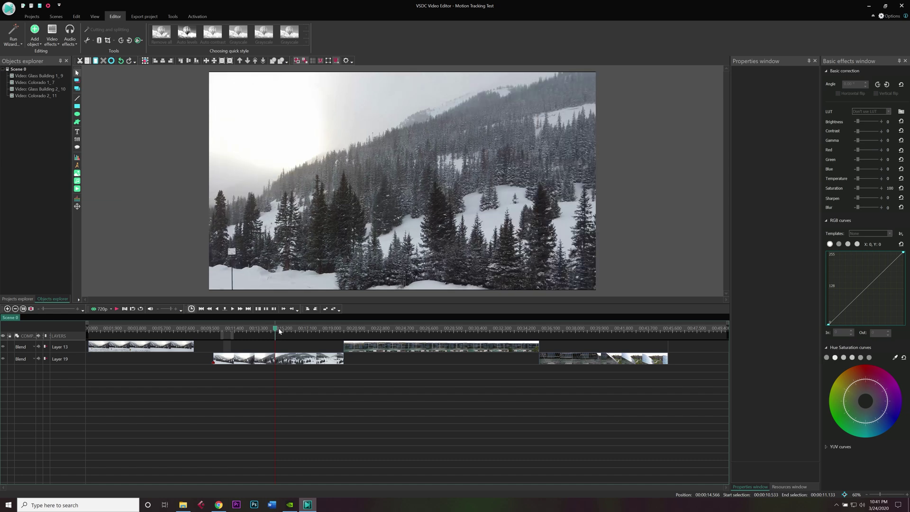
click(280, 362)
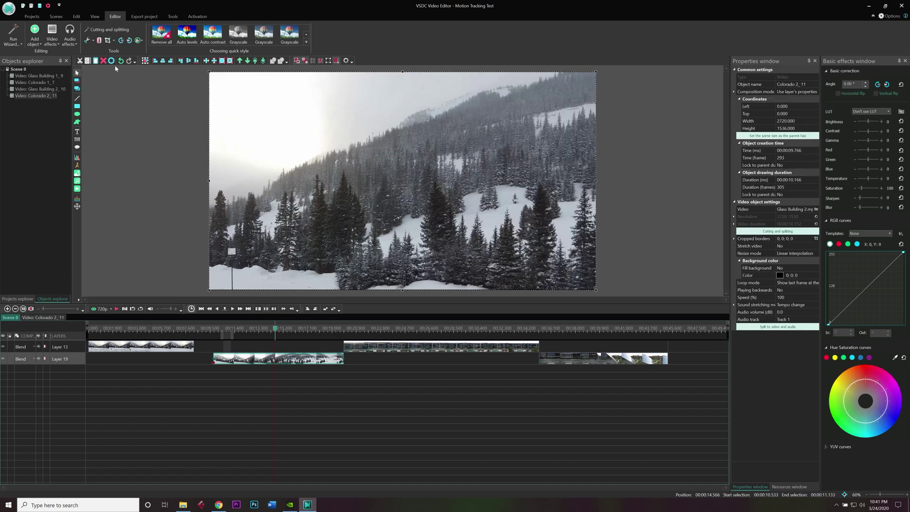
key(ctrl+k)
click(295, 364)
key(Delete)
Step: Open the trimmed Colorado 2_11 clip in its own timeline with the playhead at its start
click(233, 330)
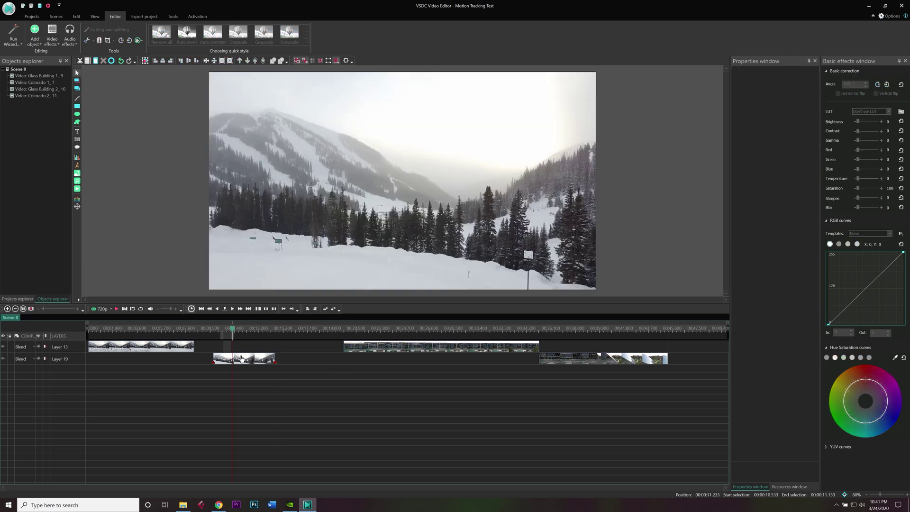
click(242, 362)
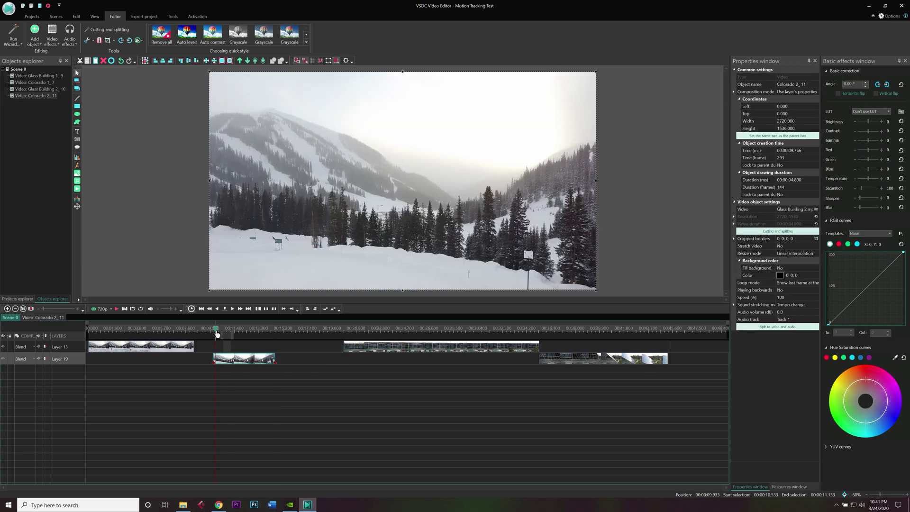
double_click(227, 362)
drag(108, 328, 76, 329)
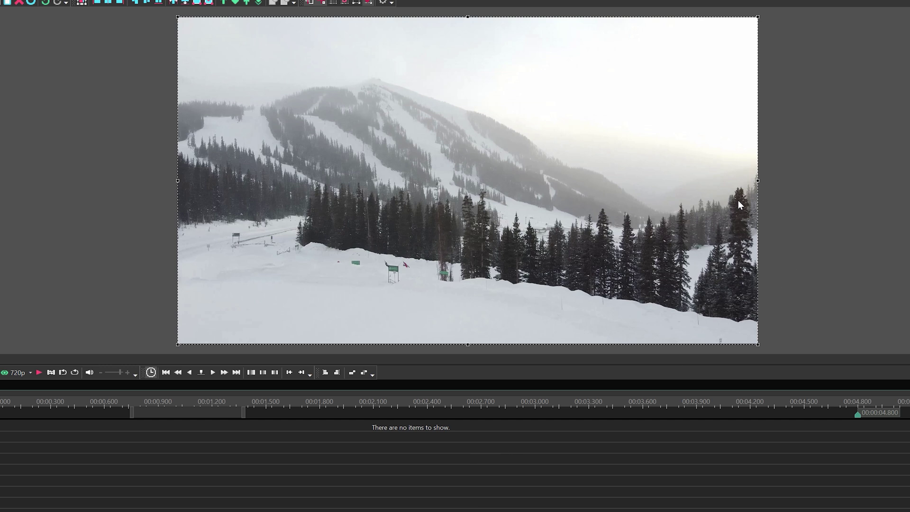
Step: Create a movement map for the Colorado clip and save it as Colorado 3
right_click(692, 185)
right_click(507, 160)
right_click(288, 165)
right_click(239, 271)
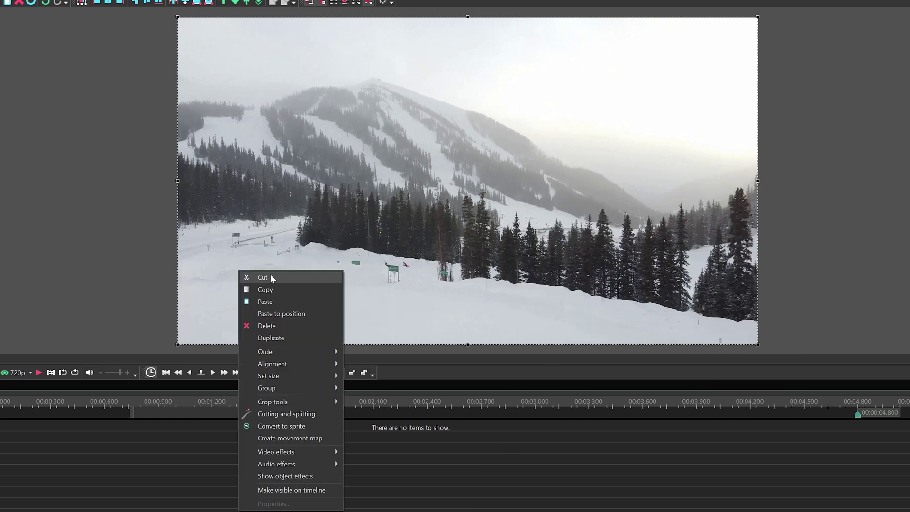
click(313, 439)
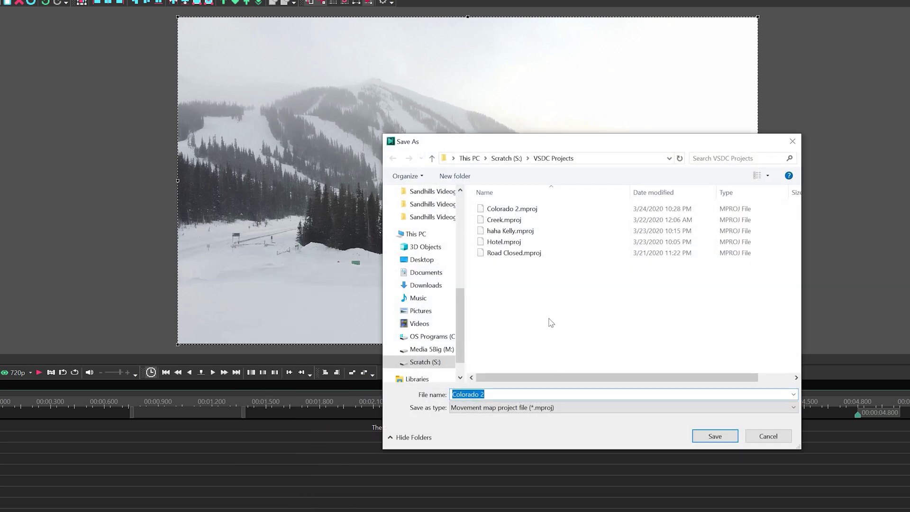
key(End)
key(BackSpace)
text(3)
click(706, 438)
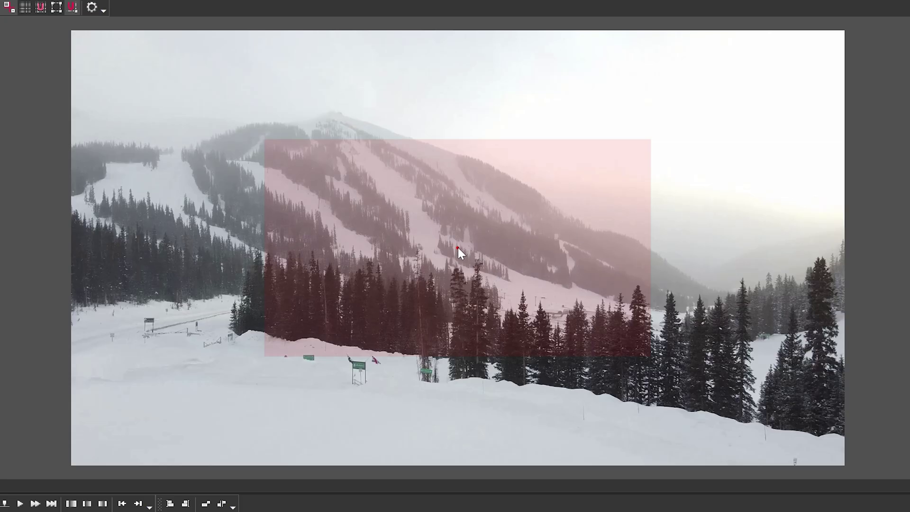
Step: Fit the tracking area onto the right-edge tree, run the analysis, and scrub to verify the tracking
drag(361, 234, 443, 222)
drag(341, 350, 804, 278)
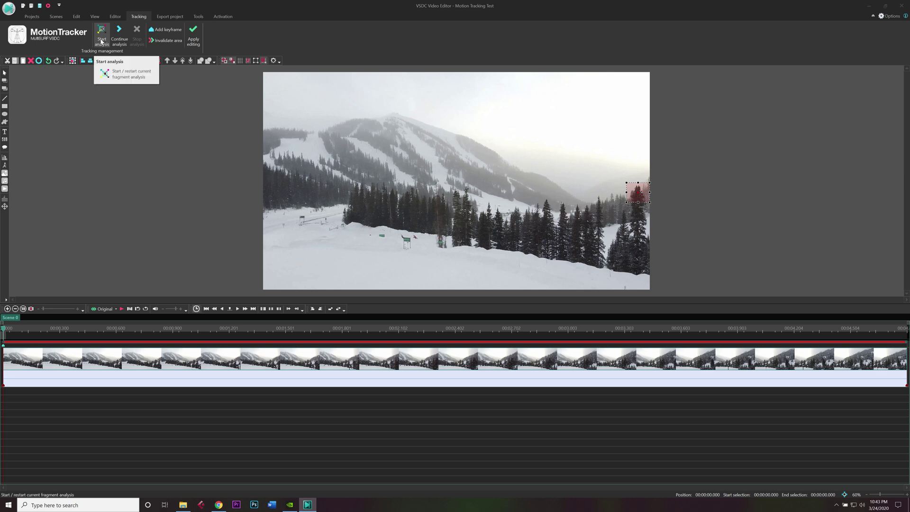
click(101, 42)
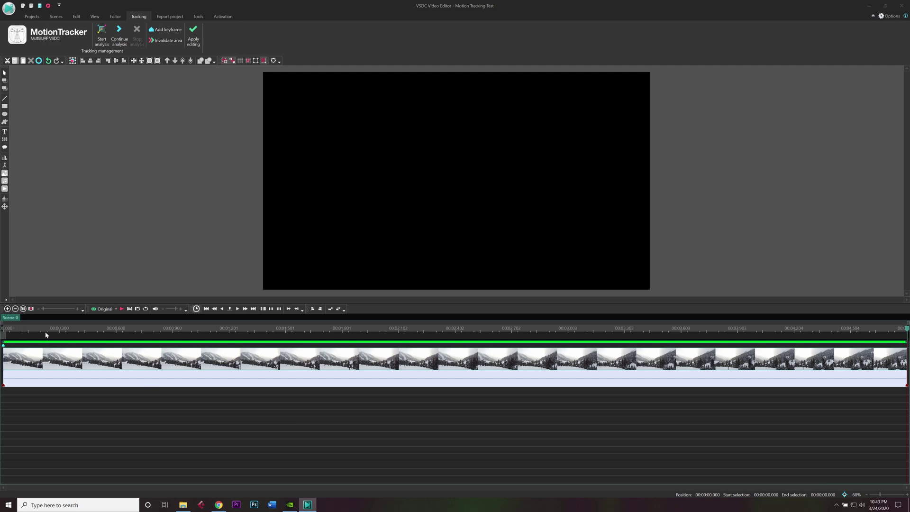
drag(53, 333, 191, 332)
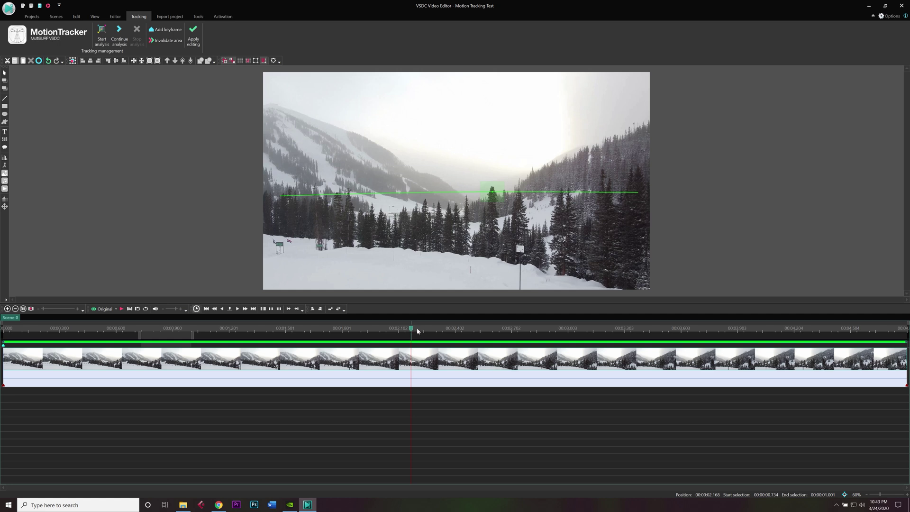
drag(418, 331, 440, 331)
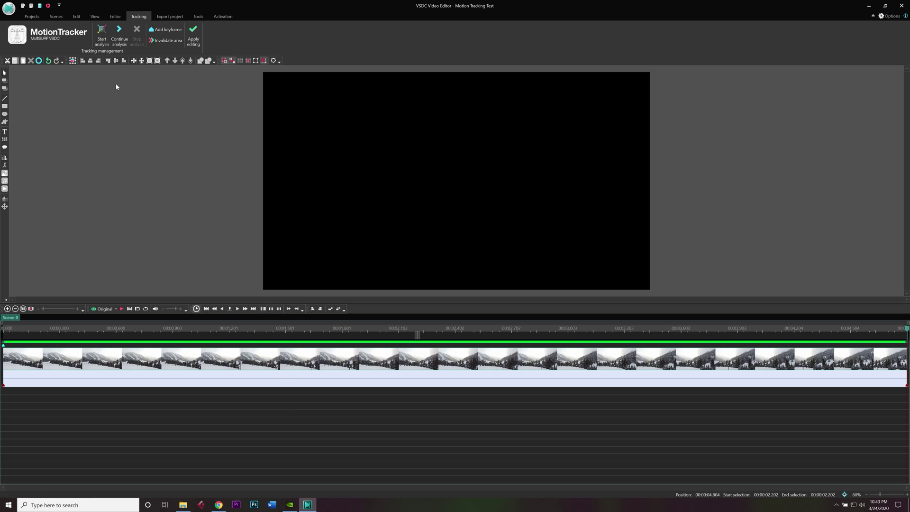
Step: Apply and save the tracking, preview playback, and jump back to the Layer 19 clip start
click(195, 43)
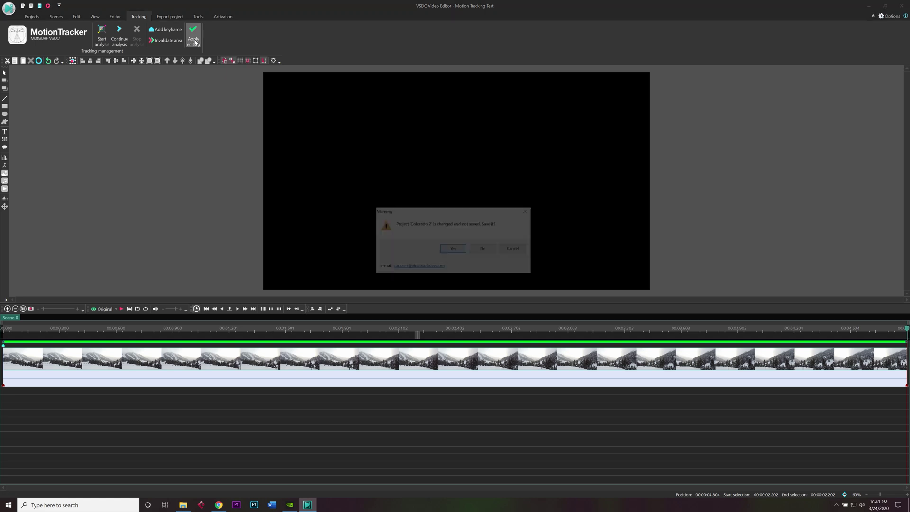
click(448, 249)
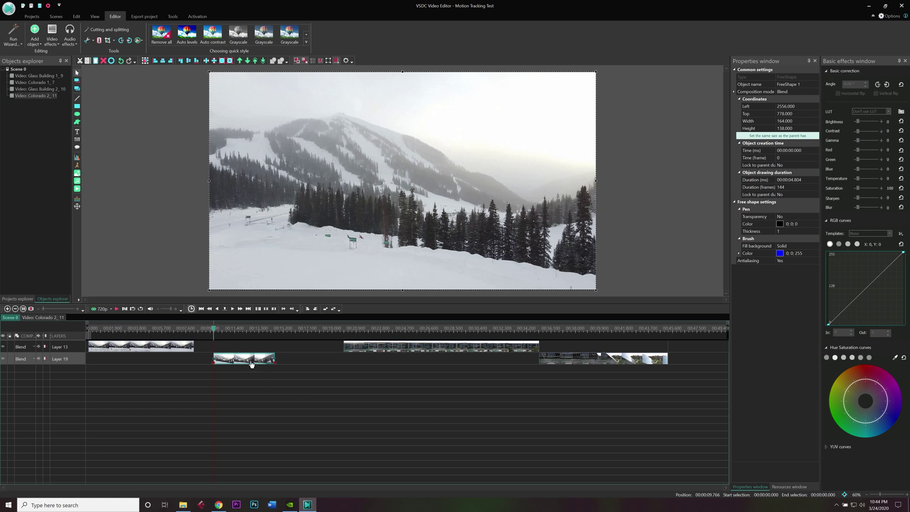
mouse_move(251, 364)
key(space)
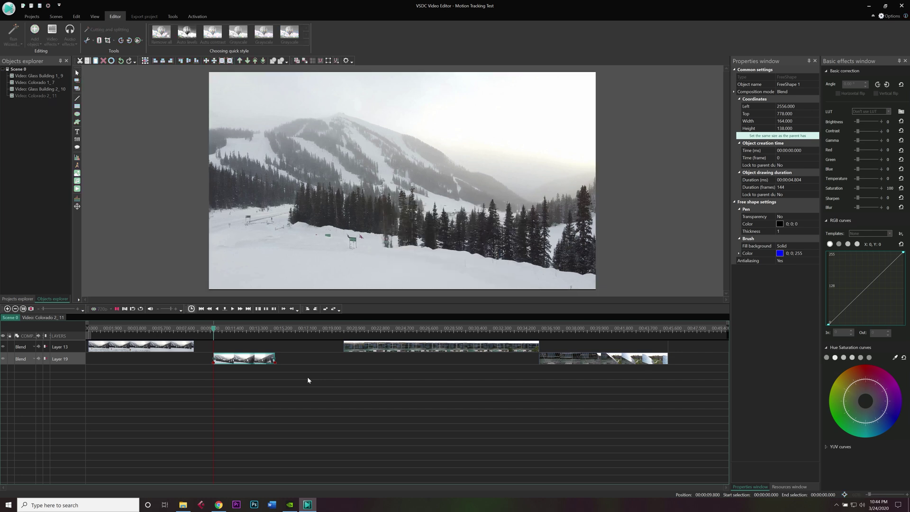
key(space)
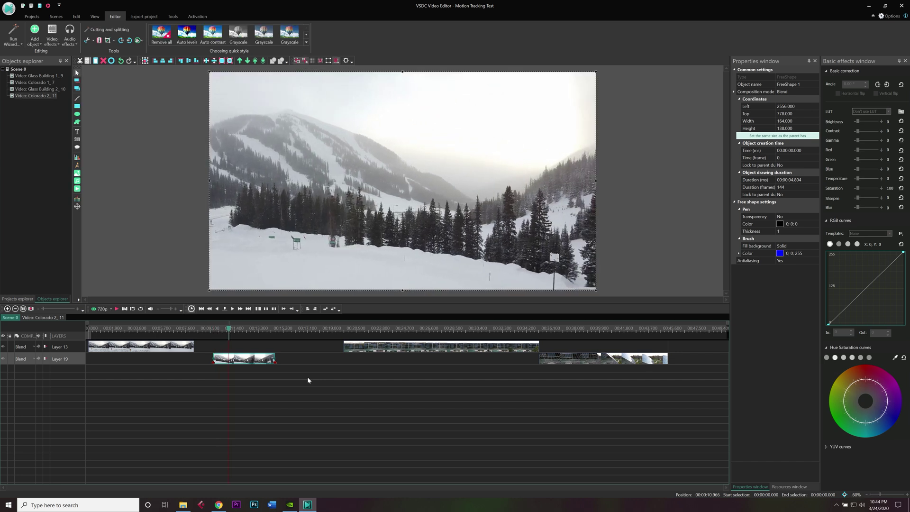
click(201, 309)
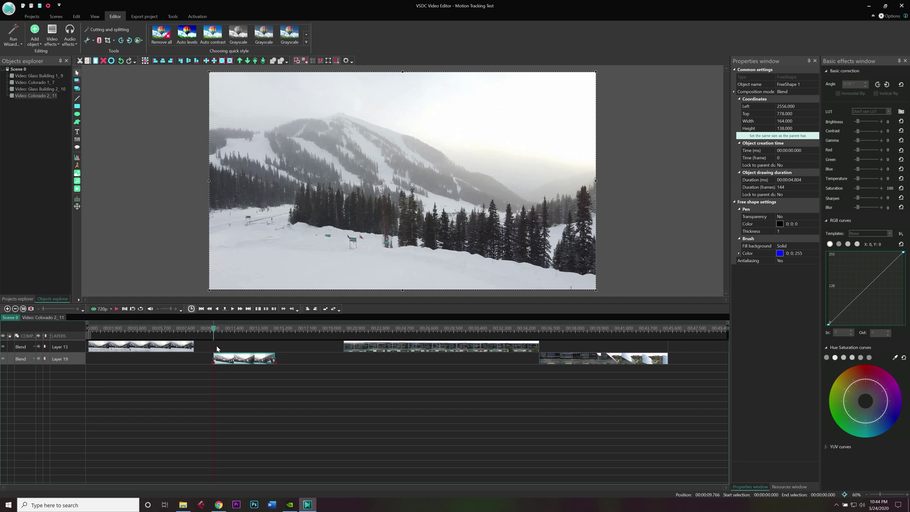
Step: Add the 9_grande emoji above Colorado 2, match its length, and shrink it to the frame's right edge
key(alt+Tab)
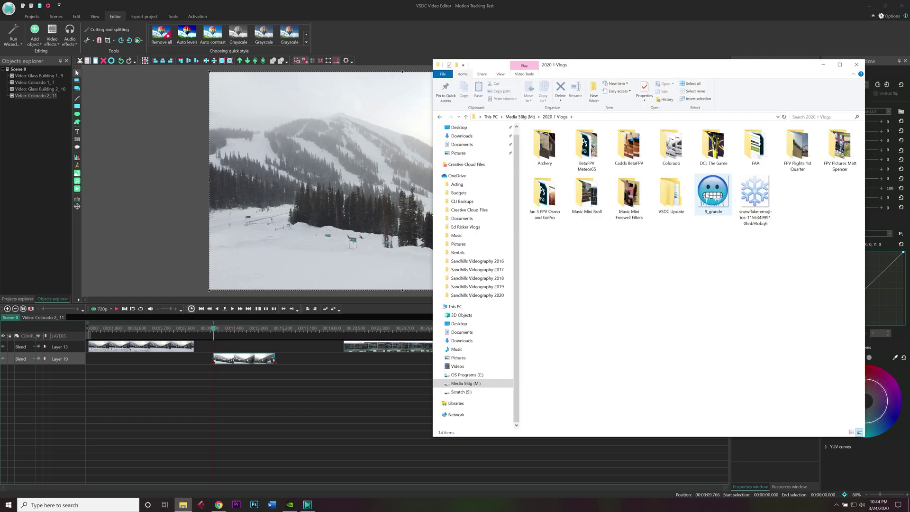
click(712, 205)
drag(710, 205, 219, 353)
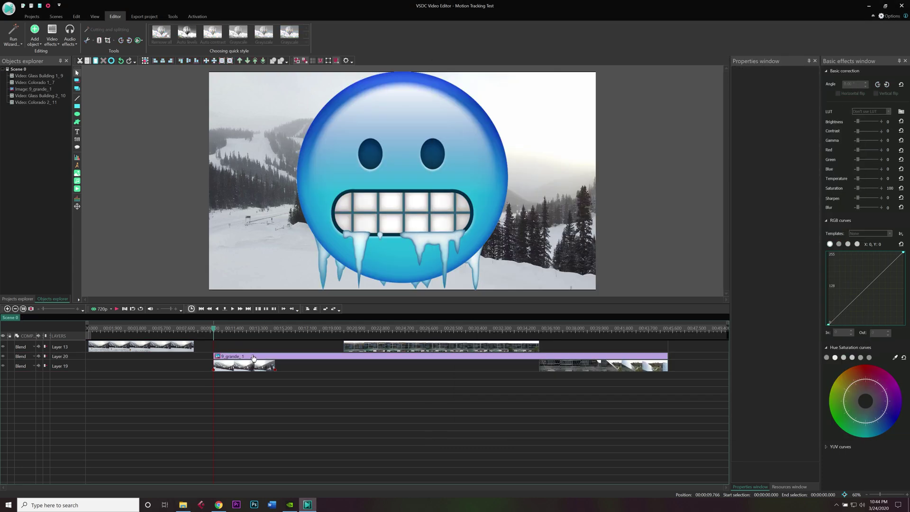
click(254, 358)
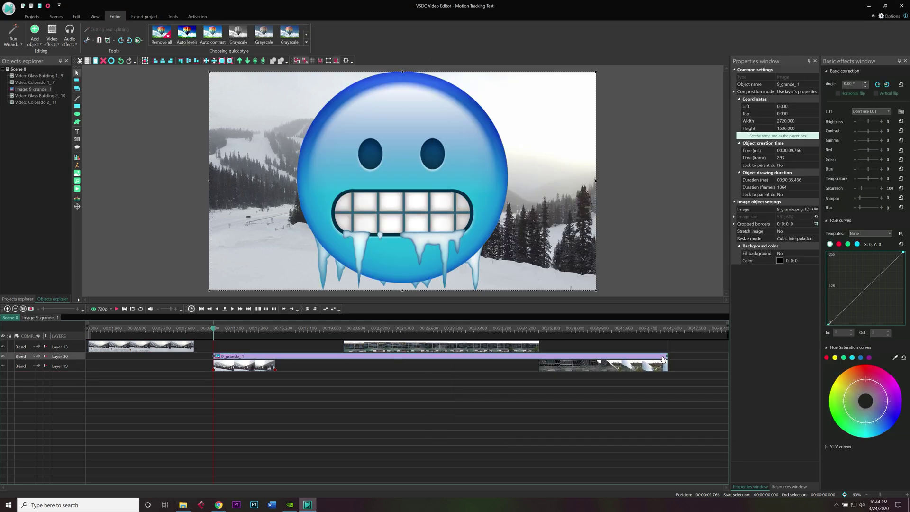
drag(662, 356, 277, 367)
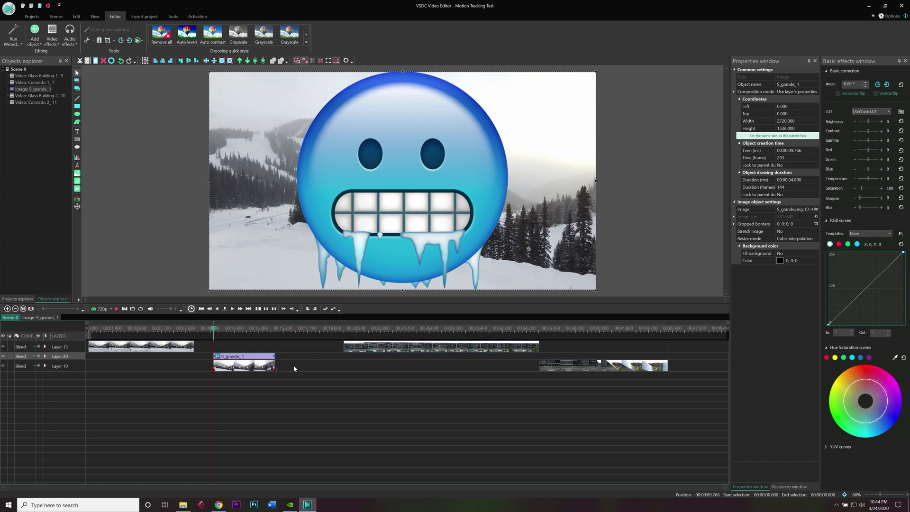
click(293, 368)
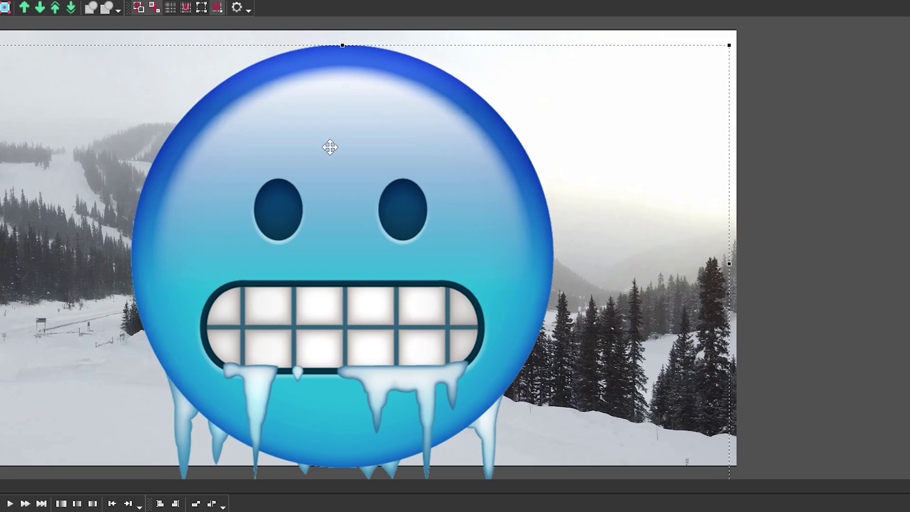
drag(392, 130, 408, 126)
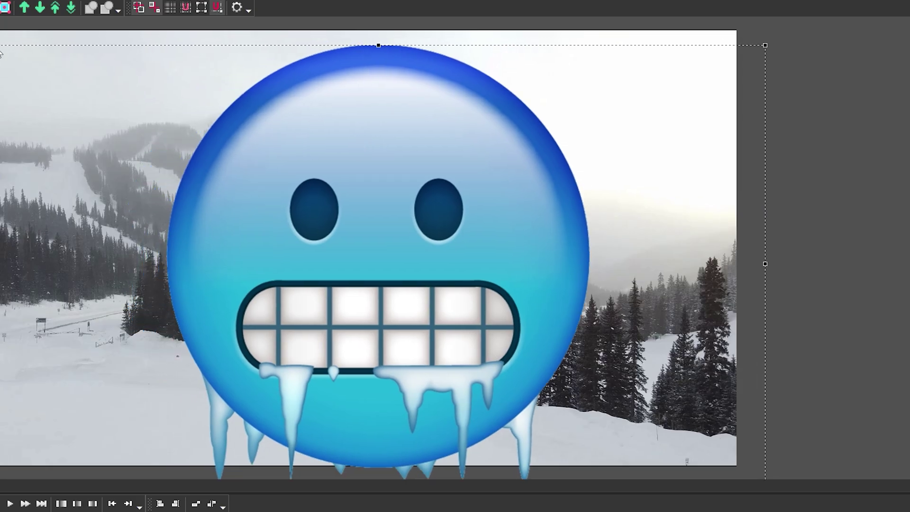
drag(0, 45, 707, 171)
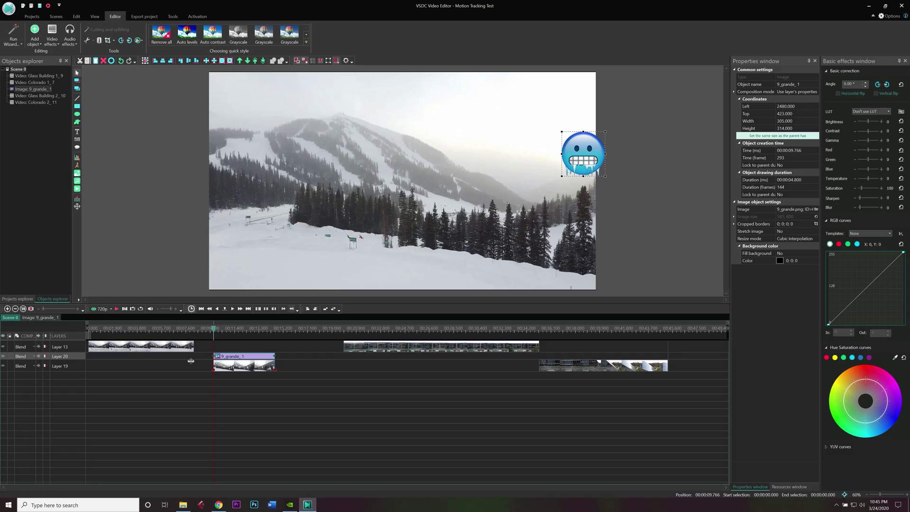
mouse_move(274, 355)
mouse_down()
mouse_move(435, 356)
mouse_move(311, 356)
mouse_move(276, 374)
mouse_up()
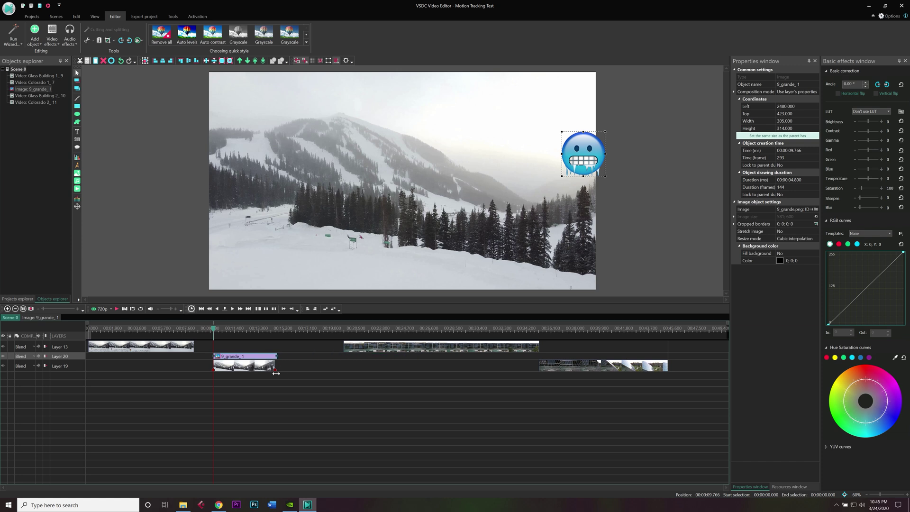
Step: Give the emoji a Movement map effect from Colorado 3.mproj, starting from the cursor position
click(231, 369)
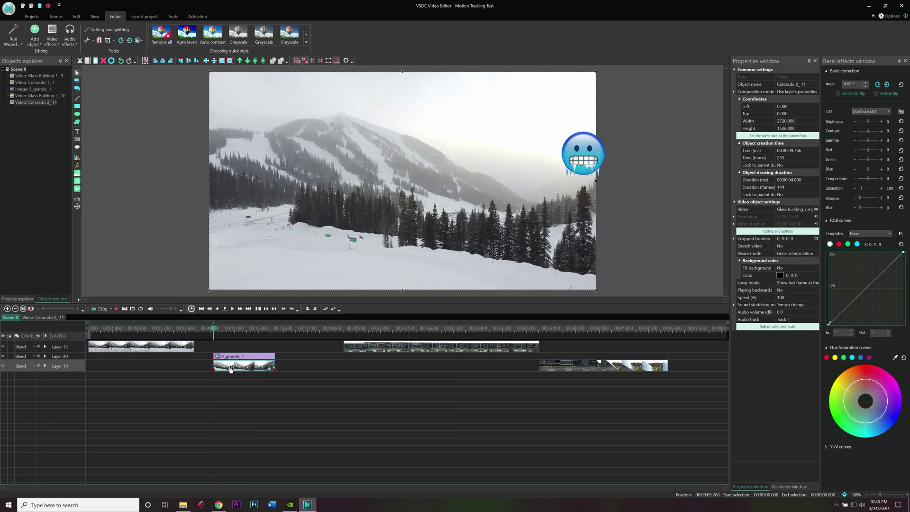
double_click(243, 357)
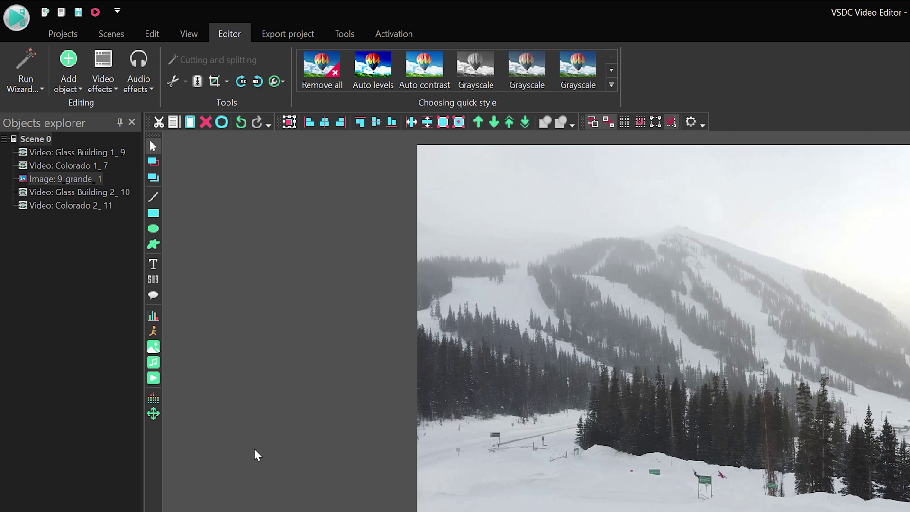
click(69, 87)
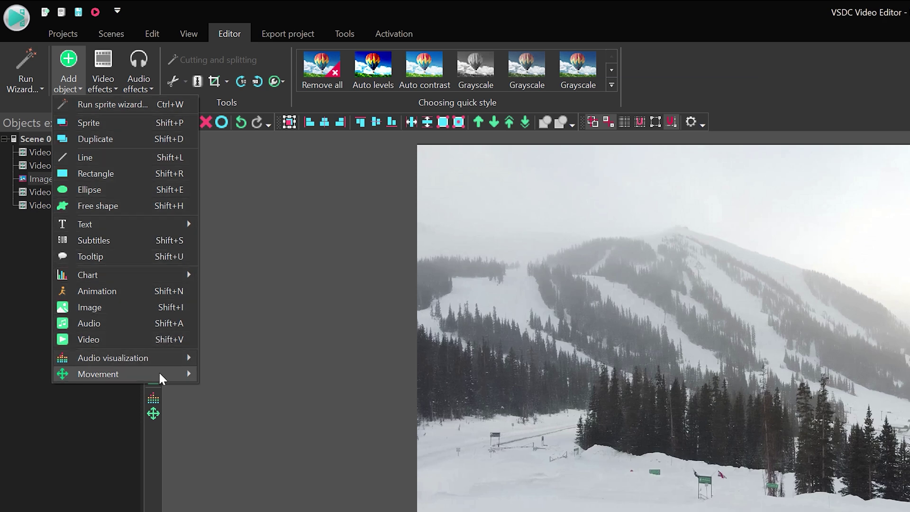
mouse_move(161, 374)
click(255, 394)
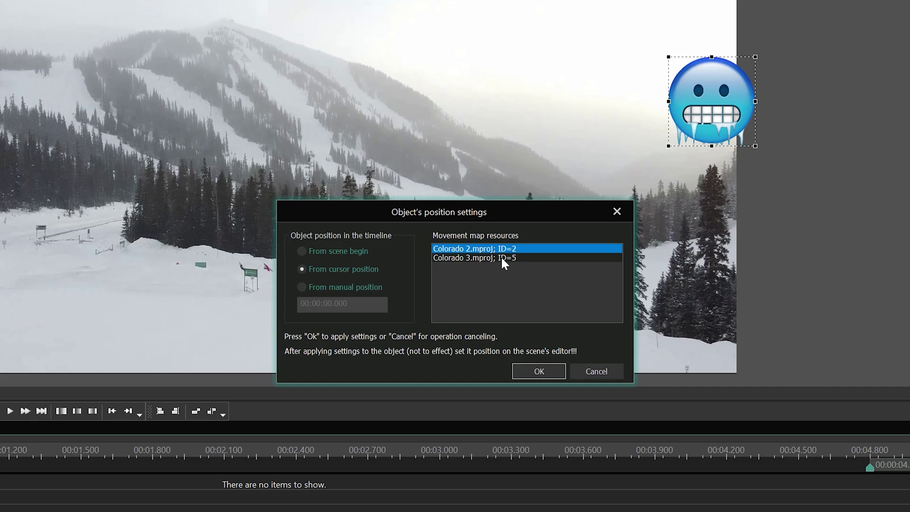
click(502, 258)
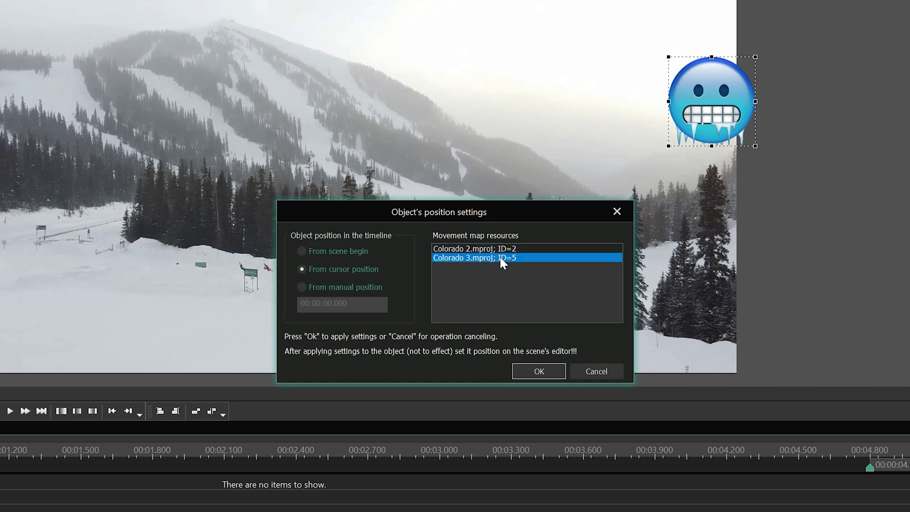
click(351, 257)
click(364, 271)
click(517, 370)
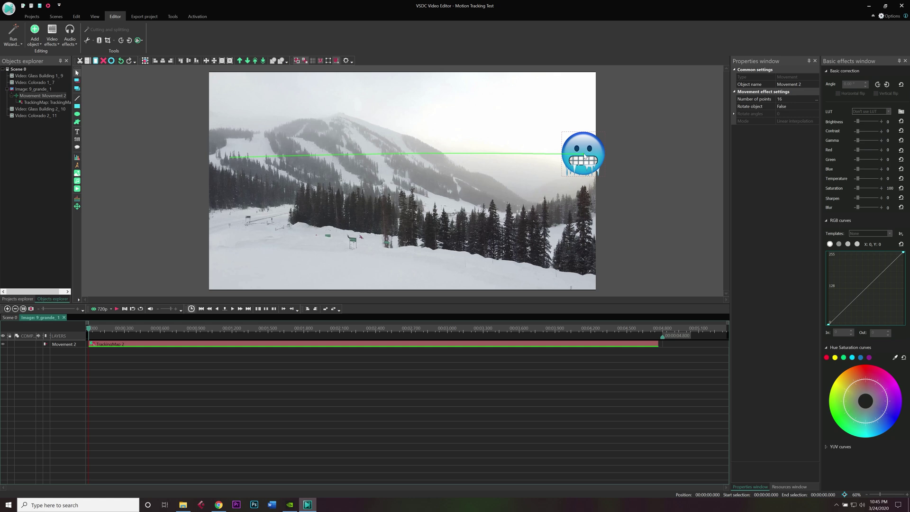
Step: Play Scene 0, replaying the emoji section, then jump to the Glass Building clip and about 30 seconds
click(9, 317)
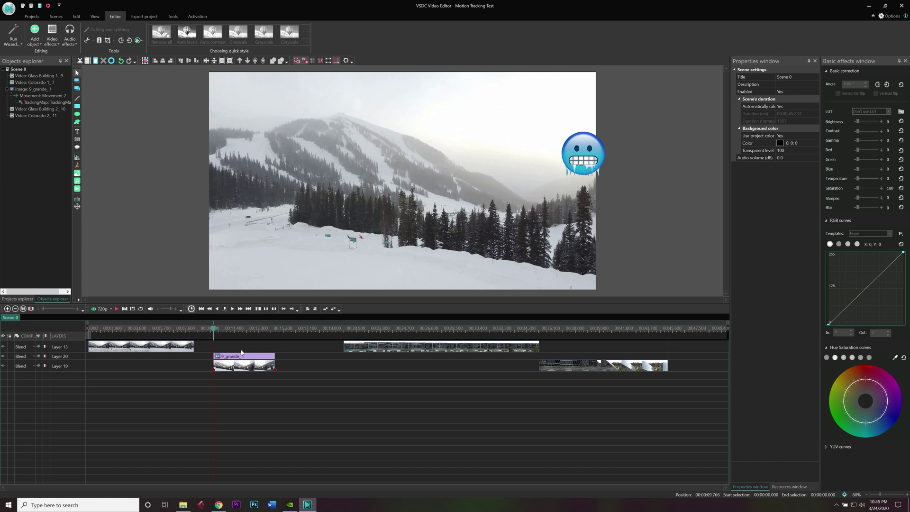
key(space)
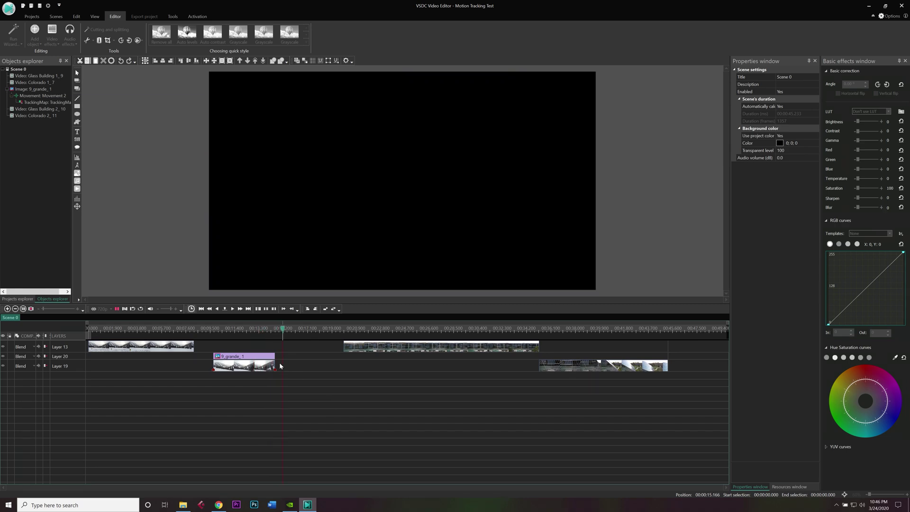
click(273, 361)
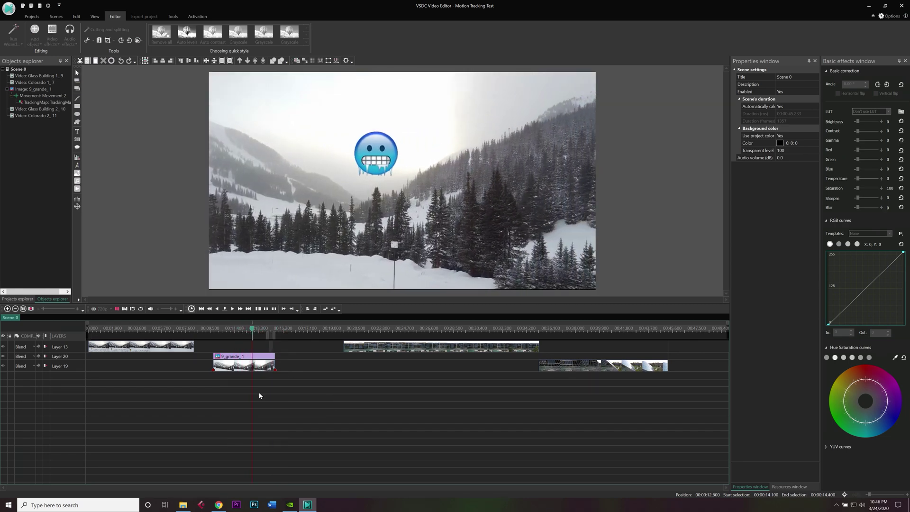
click(352, 387)
click(475, 334)
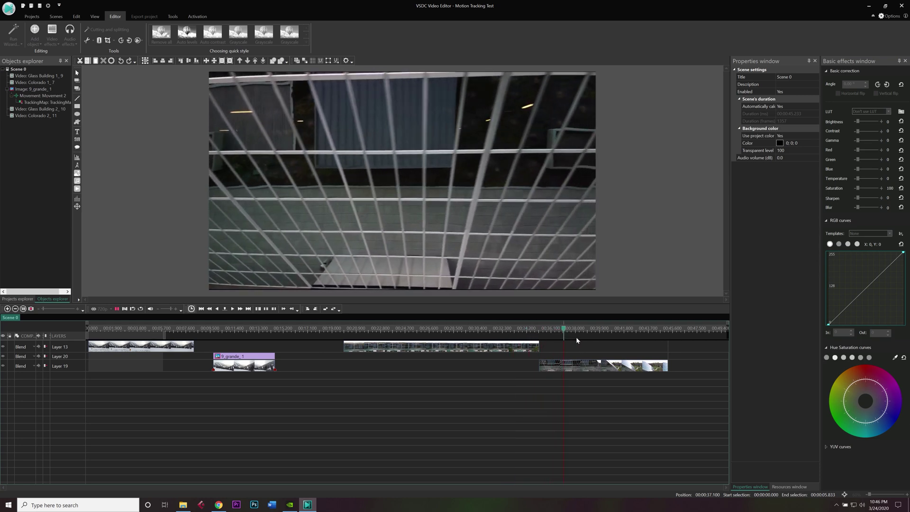
Step: Open the Glass Building 2_10 clip's own timeline and move to about 00:03.766
double_click(581, 366)
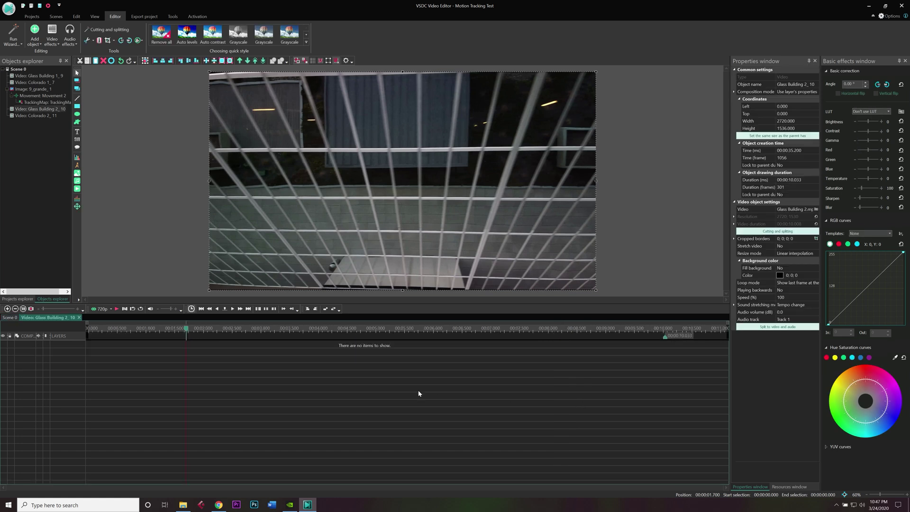
drag(155, 332, 131, 332)
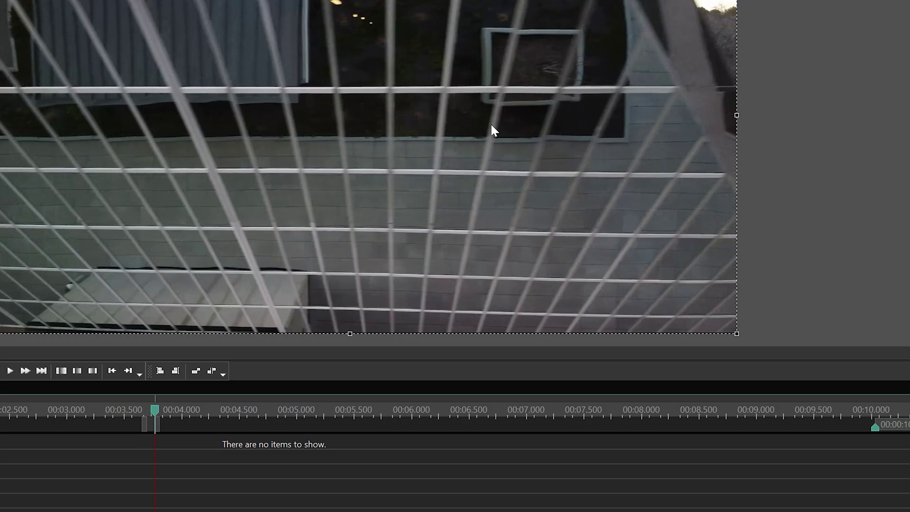
Step: Create a movement map for the building clip, editing its file name before saving
right_click(474, 186)
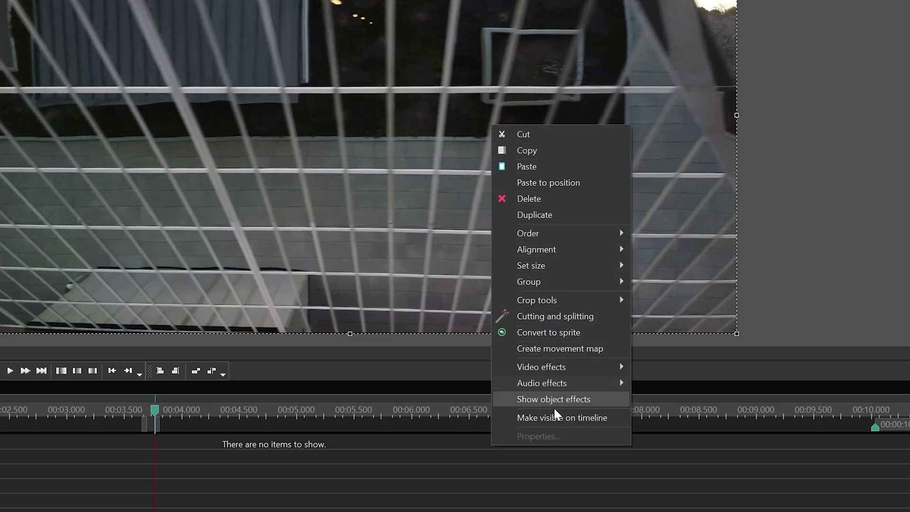
click(574, 349)
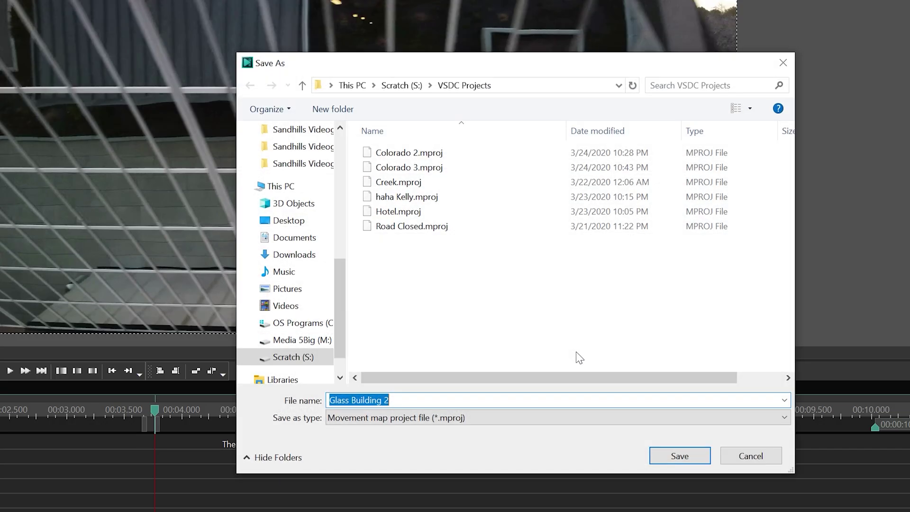
key(End)
key(BackSpace)
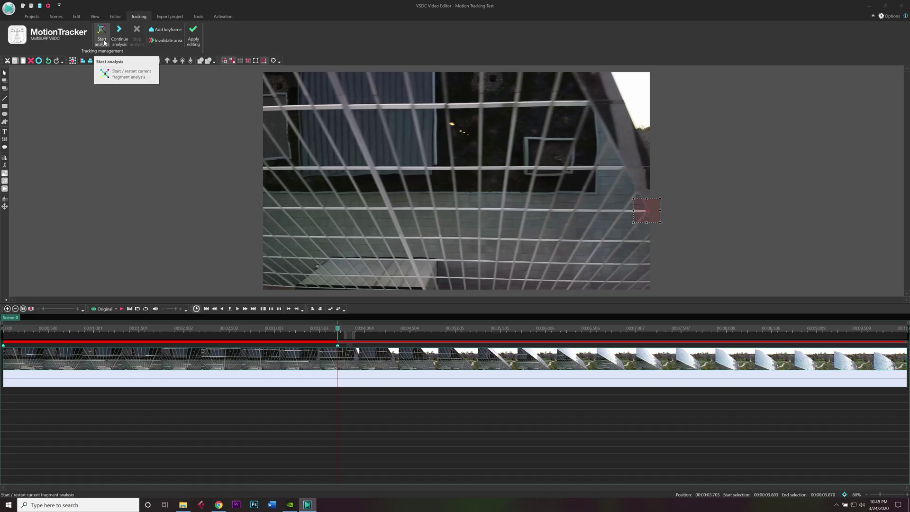
Step: Run motion analysis, then scrub near the clip end to check the tracked path
click(114, 49)
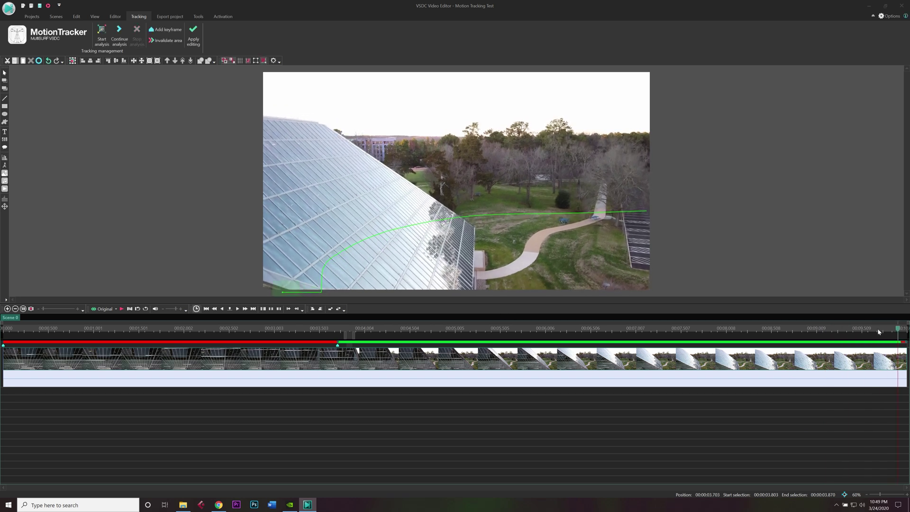
click(844, 331)
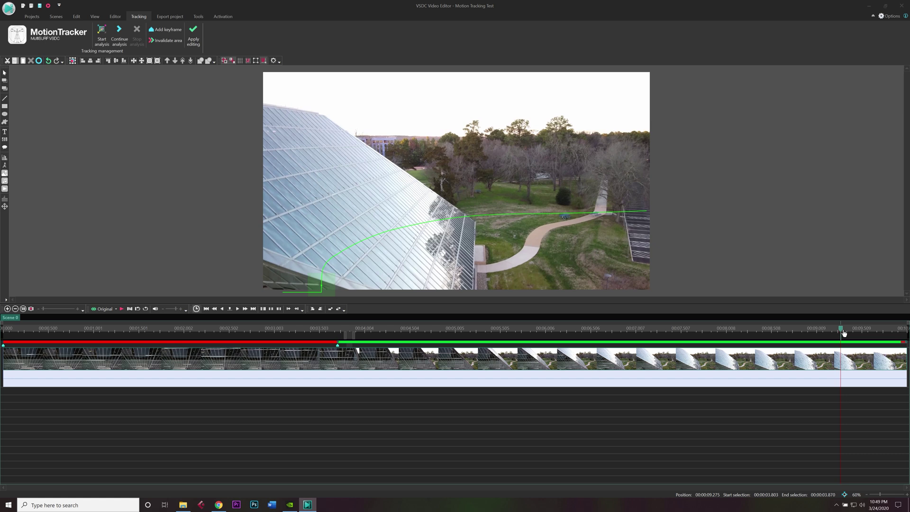
drag(846, 333, 851, 333)
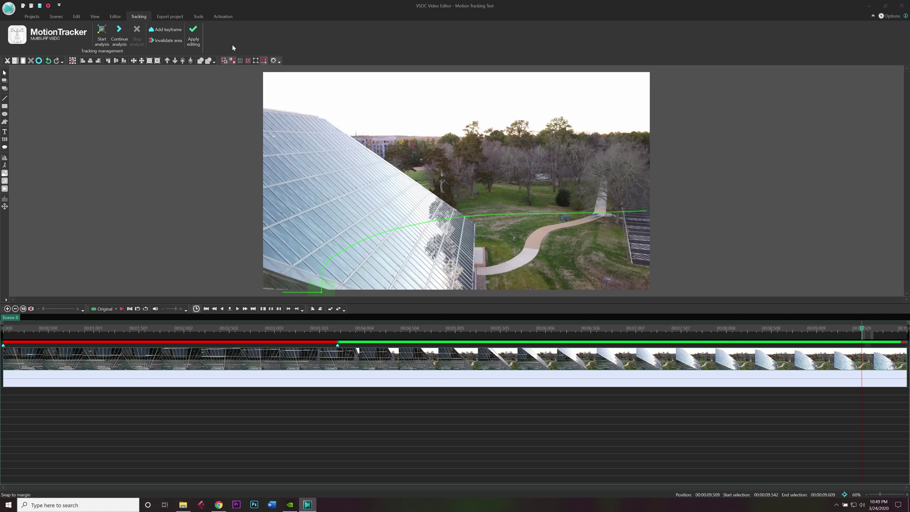
Step: Add a tracking keyframe near the end and delete the tracking data after it
click(166, 29)
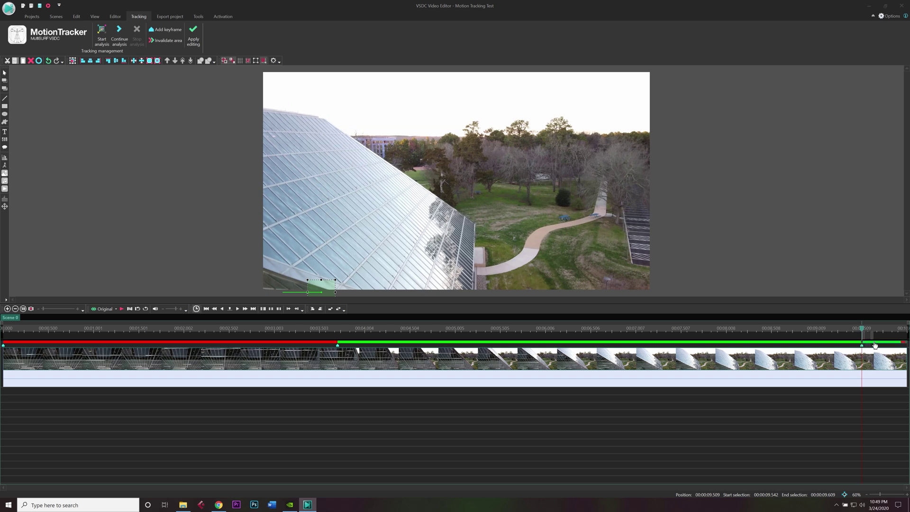
key(Delete)
drag(862, 332, 851, 332)
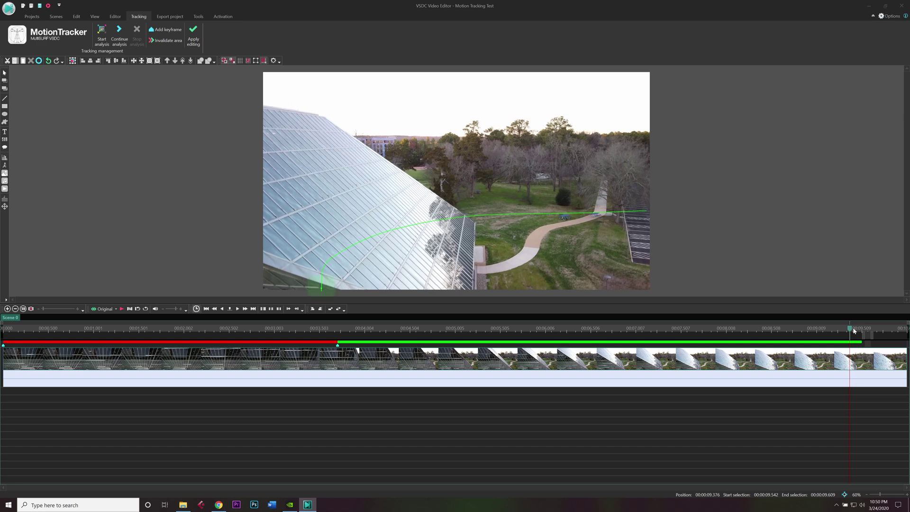
key(space)
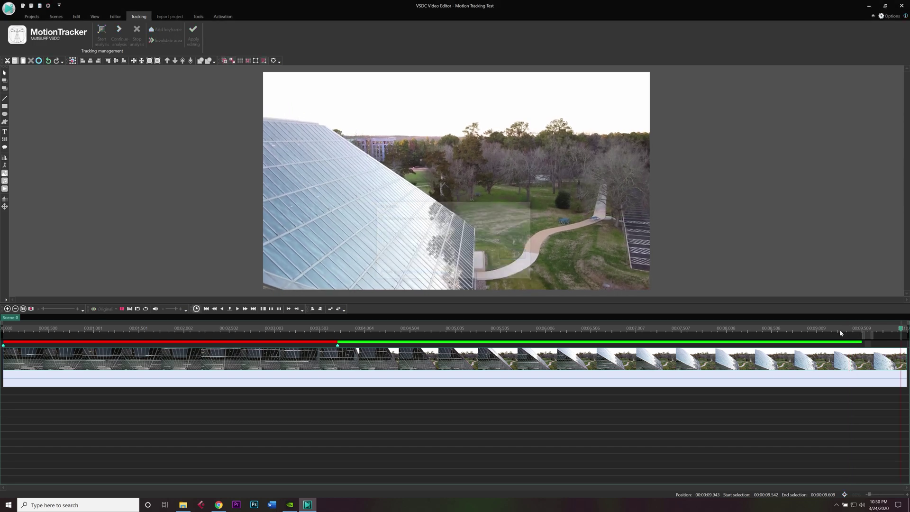
Step: Delete the red untracked segment before about 3.7 seconds and recheck the path
click(337, 329)
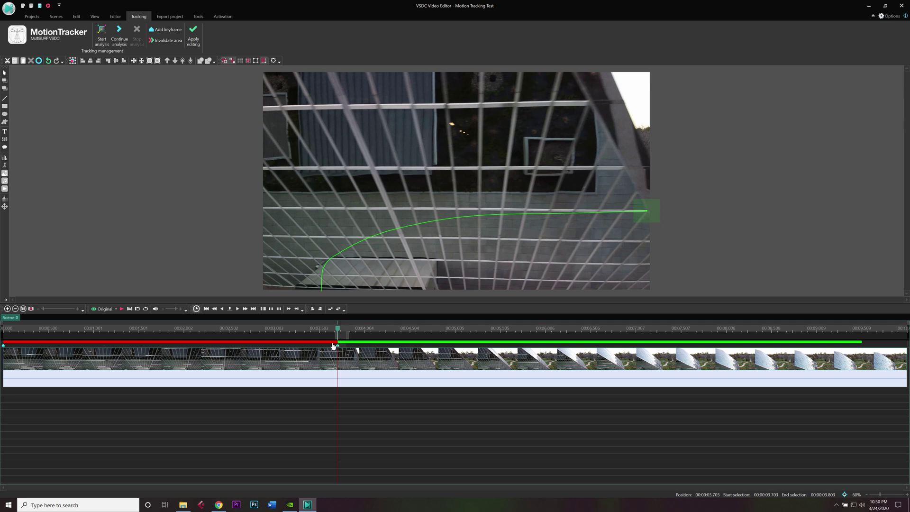
click(333, 344)
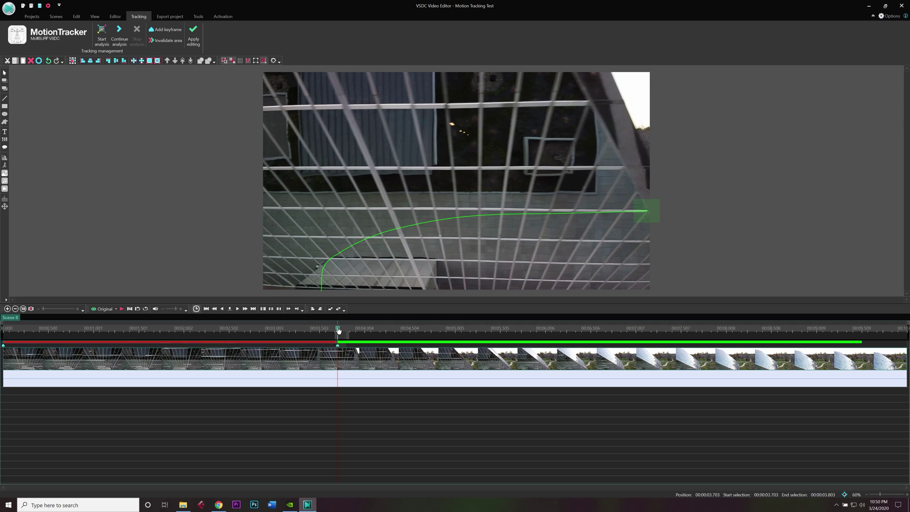
mouse_move(338, 330)
mouse_down()
mouse_move(312, 330)
mouse_move(337, 331)
mouse_up()
key(Delete)
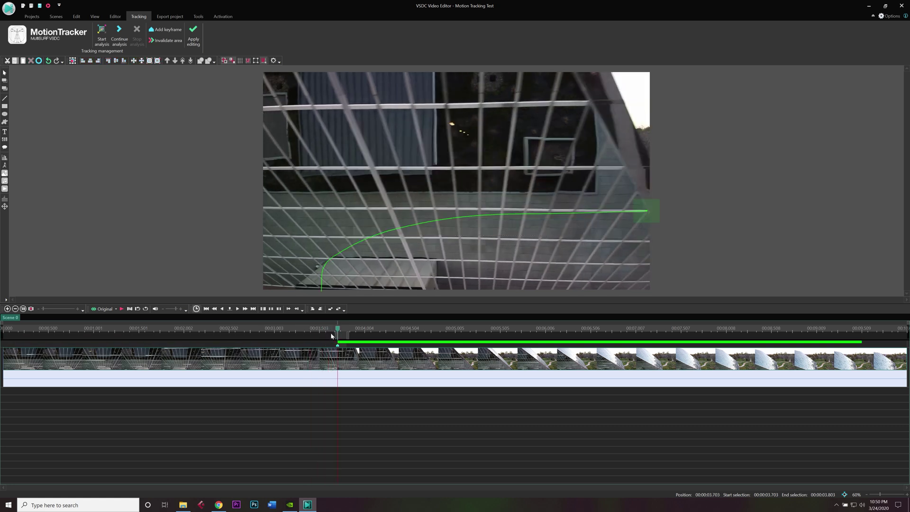
drag(334, 334, 862, 332)
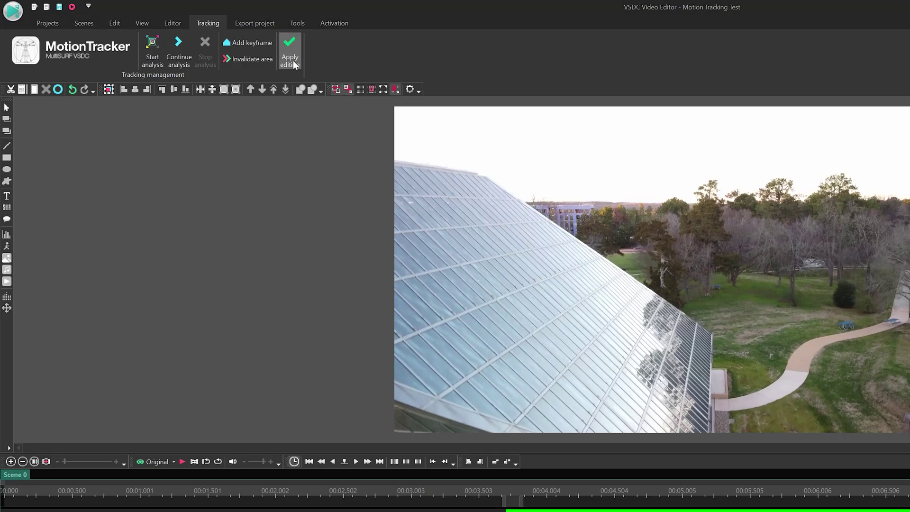
Step: Apply the tracking edits and save the Glass Building movement map project
click(193, 36)
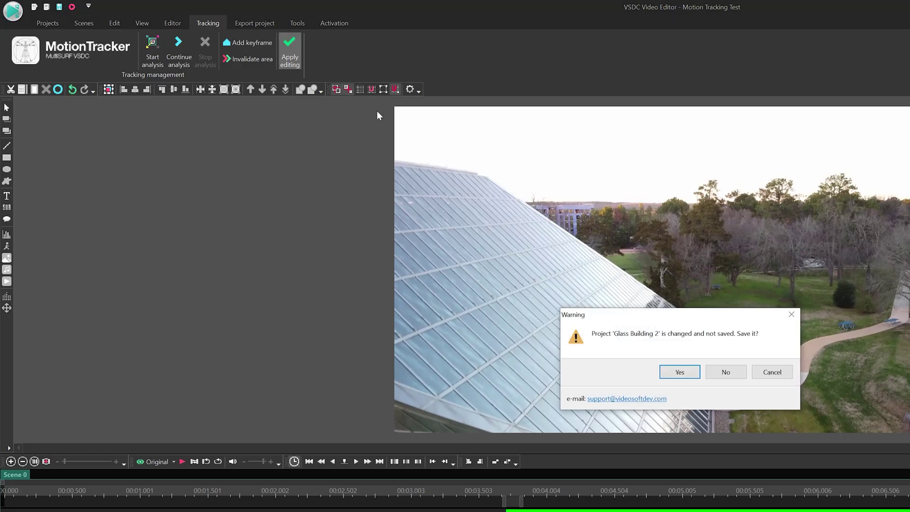
click(685, 376)
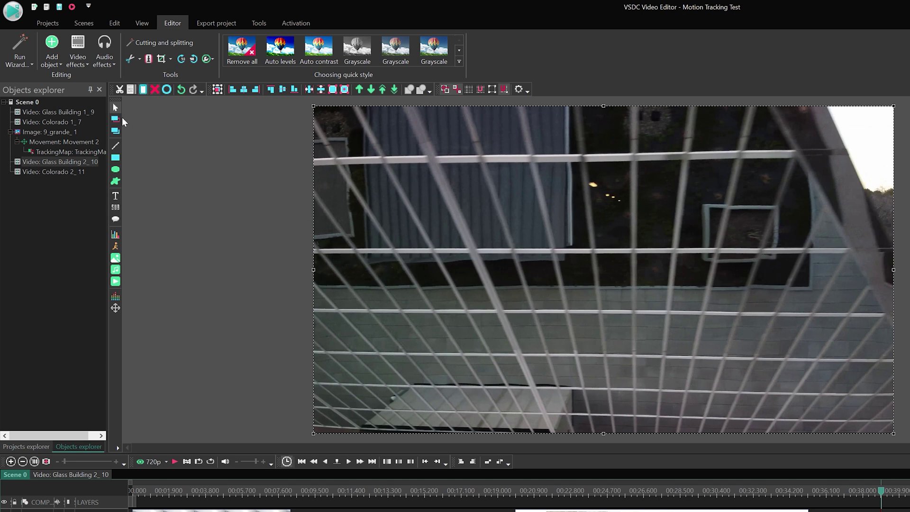
click(78, 58)
Step: Add a text object with a drawn box reading 'Glass Building'
click(77, 58)
click(65, 58)
mouse_move(140, 166)
click(190, 165)
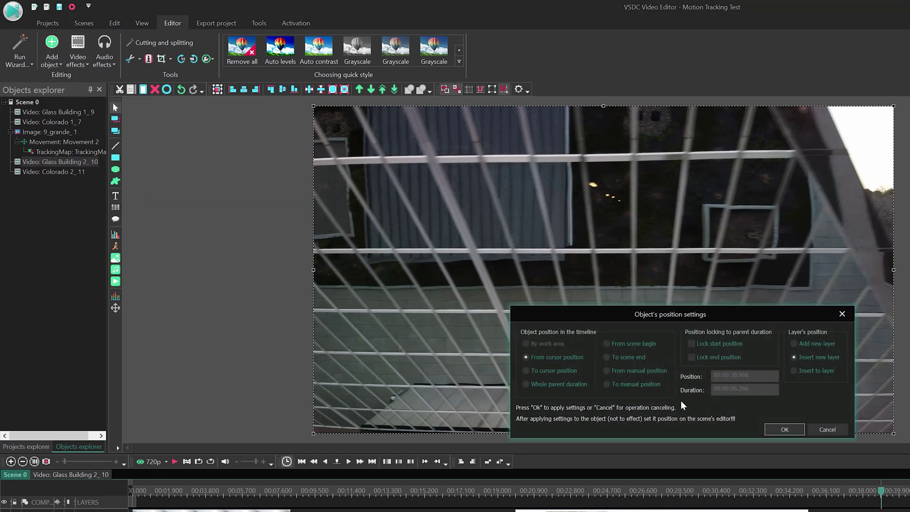
click(783, 429)
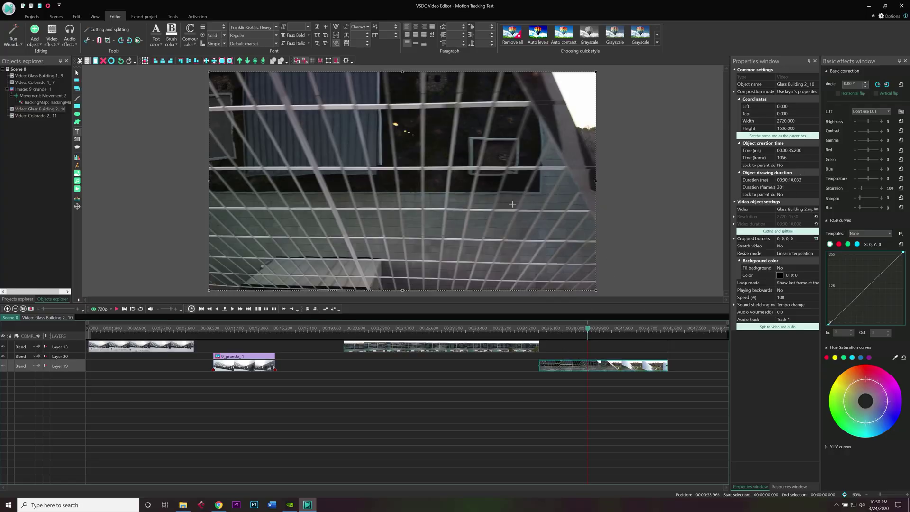
drag(384, 172, 563, 213)
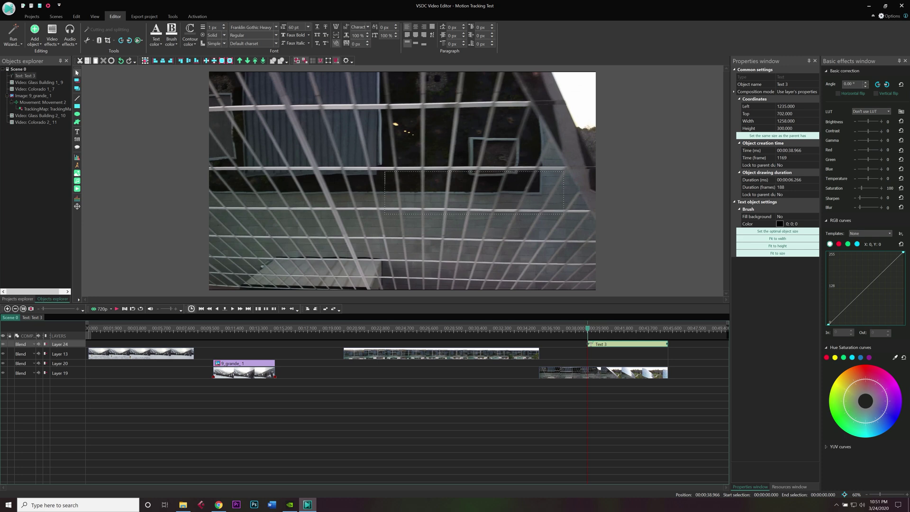
text(Glass Building)
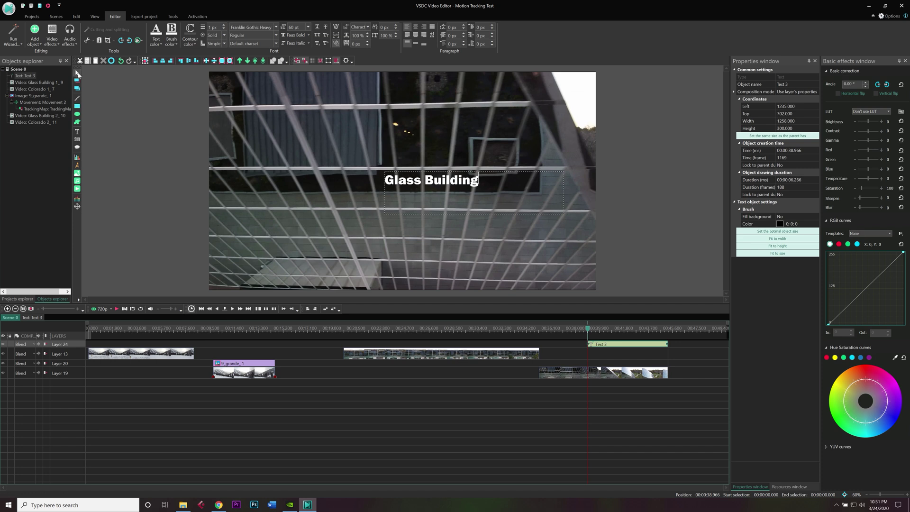
Step: Move the title clip down a layer, shrink its box to fit, and place it past the right edge
click(300, 401)
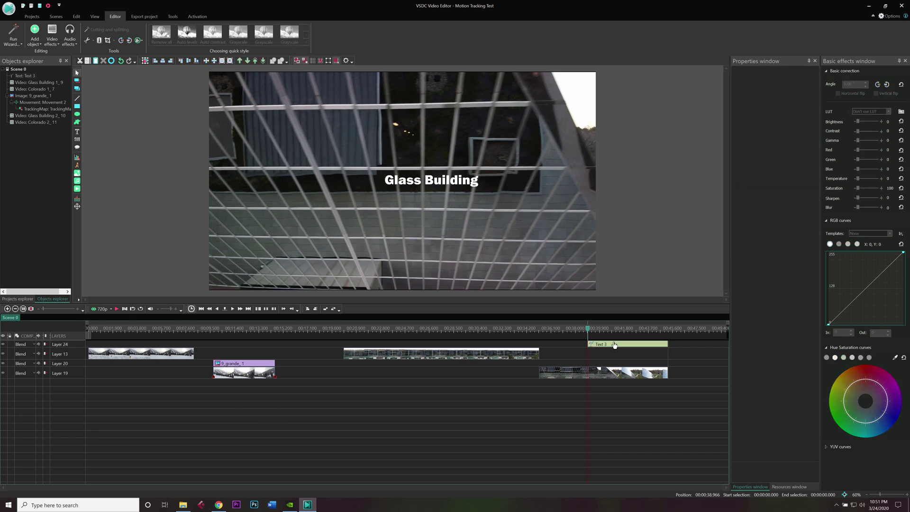
drag(615, 345, 613, 356)
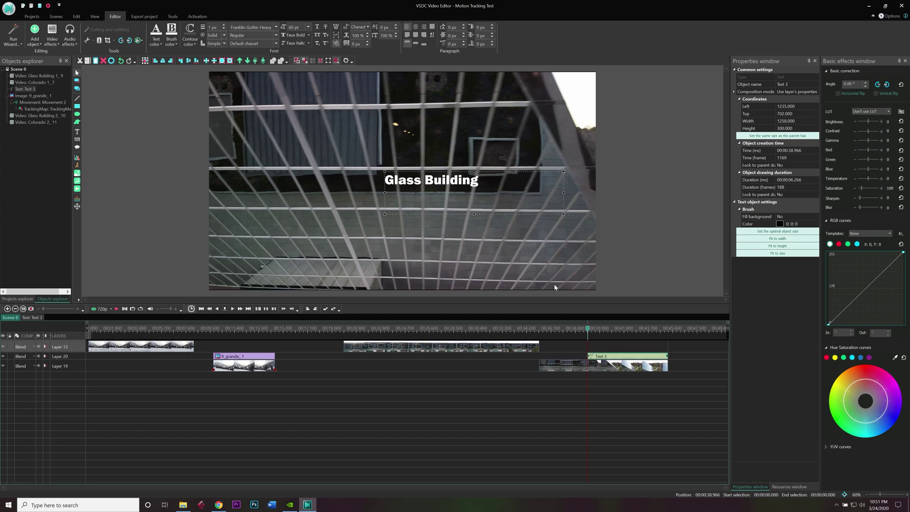
drag(399, 180, 420, 186)
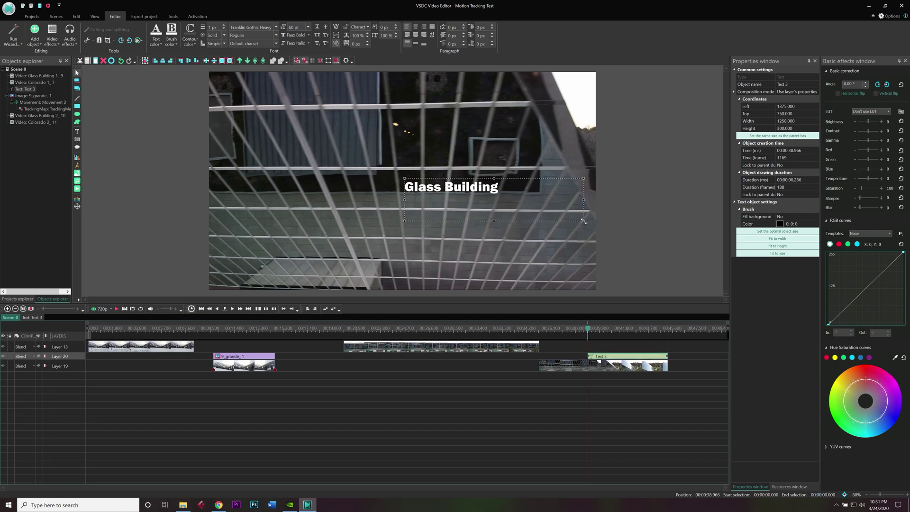
drag(583, 221, 504, 197)
drag(441, 191, 660, 211)
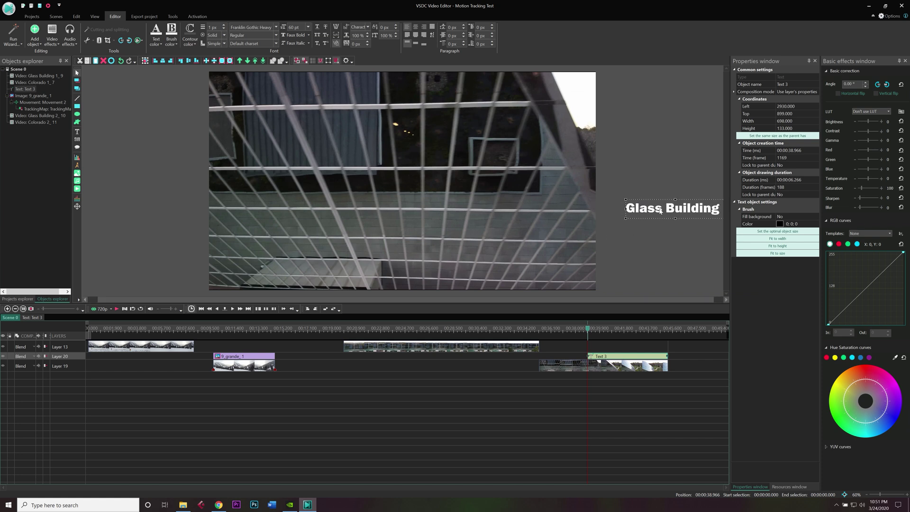
Step: Give Text 3 a Glass Building.mproj movement map starting from the scene beginning
double_click(618, 358)
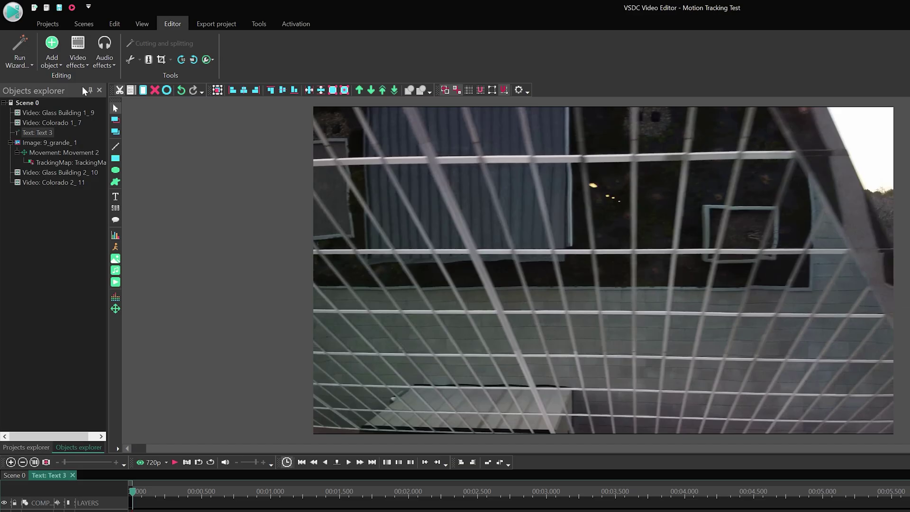
click(36, 44)
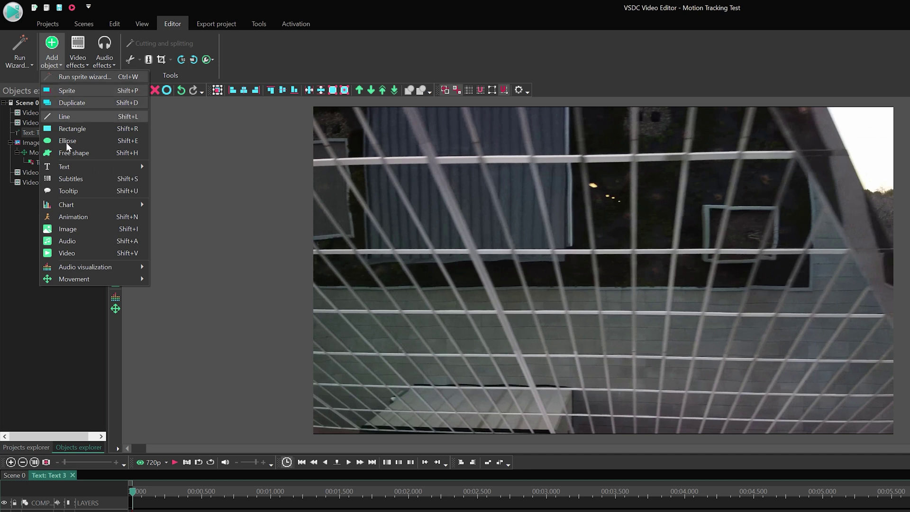
mouse_move(95, 278)
click(232, 296)
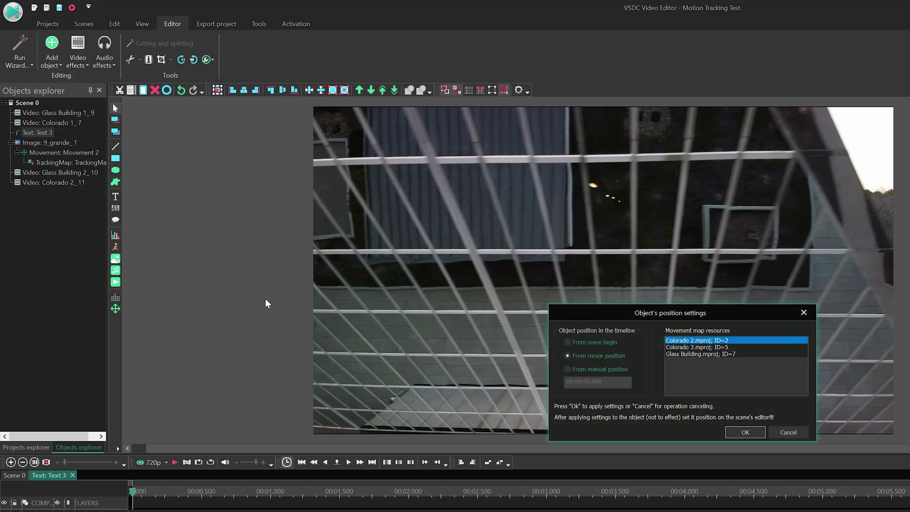
click(690, 354)
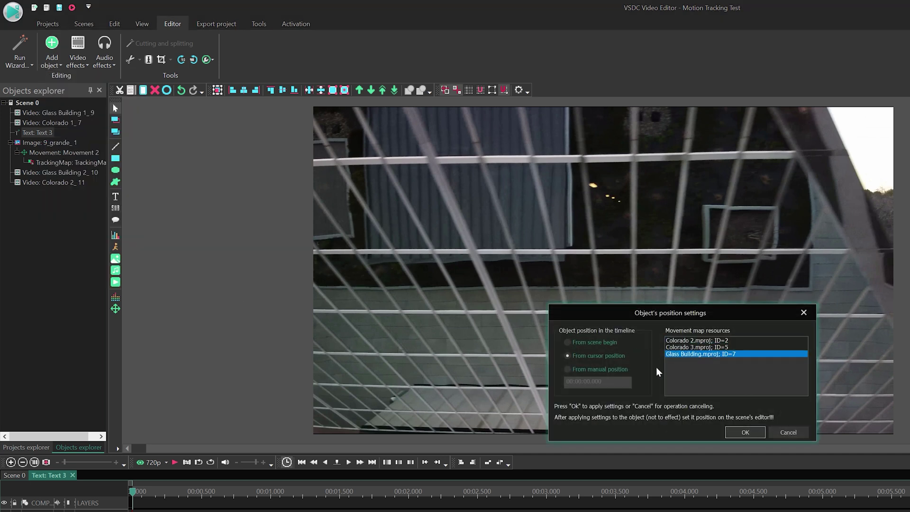
click(564, 343)
click(753, 431)
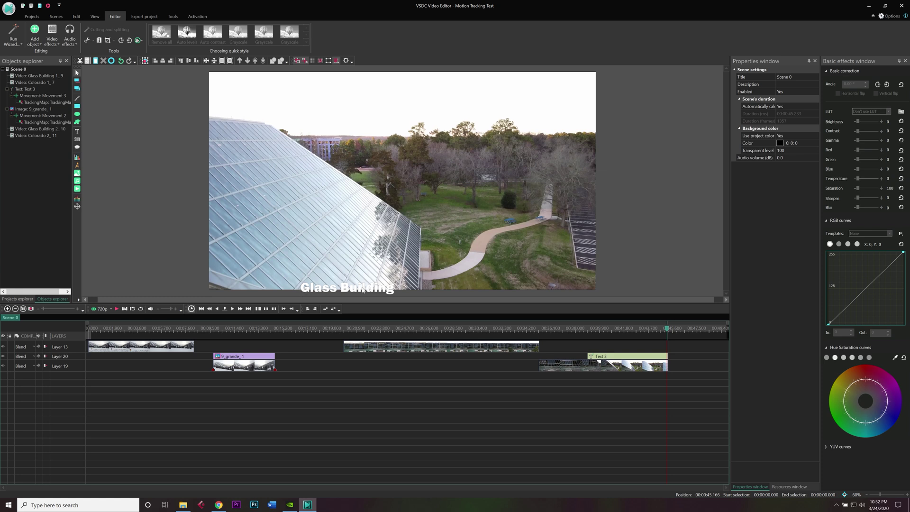
Step: Trim the Glass Building title clip's end back to the playhead near the clip's end
mouse_move(666, 331)
mouse_down()
mouse_move(655, 332)
mouse_move(662, 332)
mouse_up()
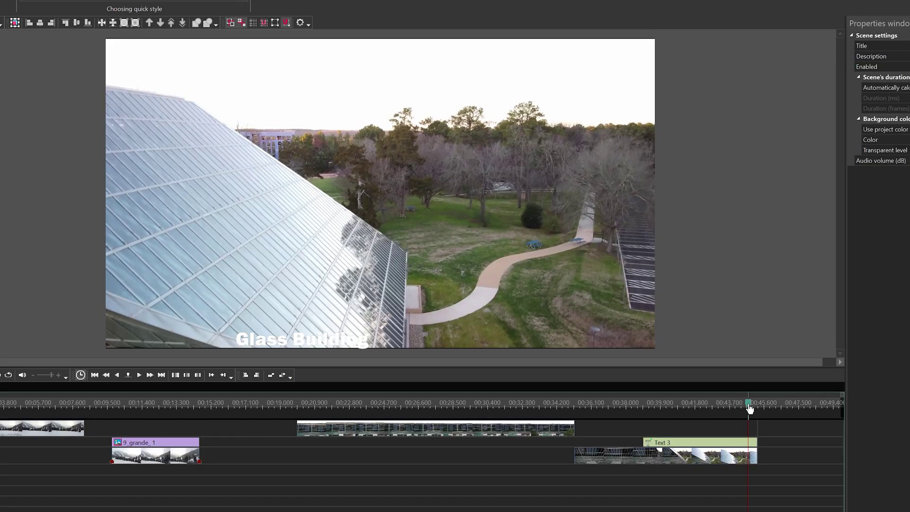
drag(749, 408, 748, 408)
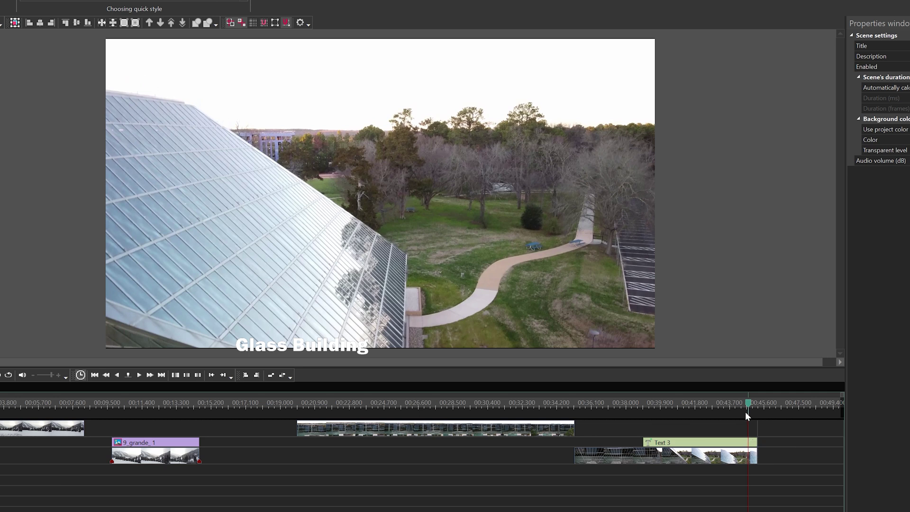
key(Left)
key(Left)
key(Left)
key(Left)
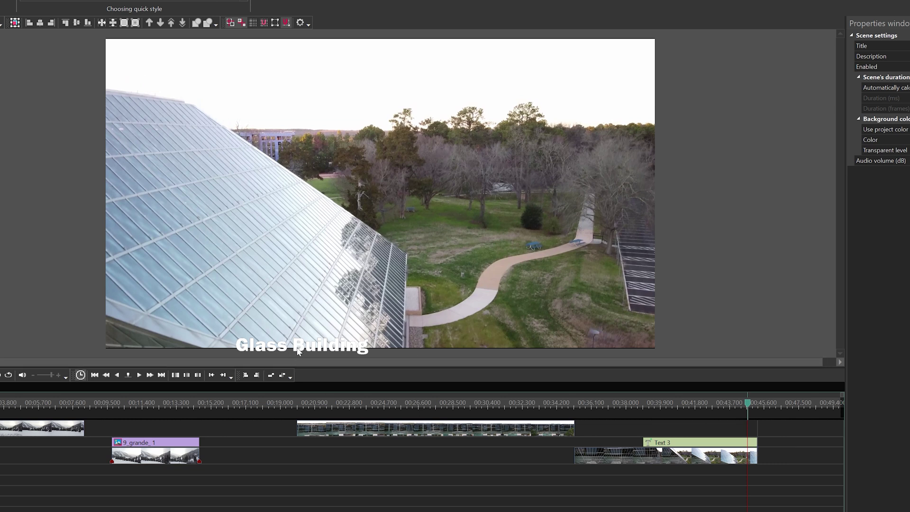
click(749, 443)
drag(749, 443, 746, 442)
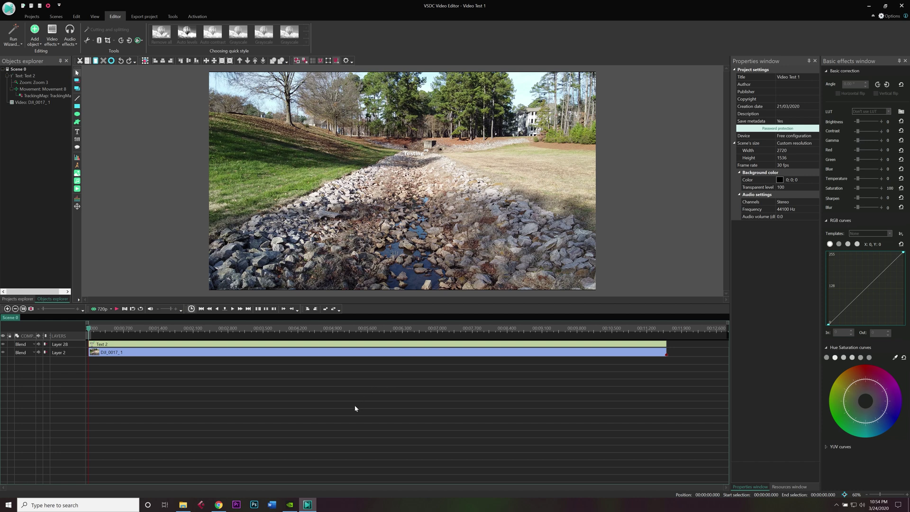
Step: Play the Video Test 1 preview, pausing twice to check the Testing title follows the ditch
key(space)
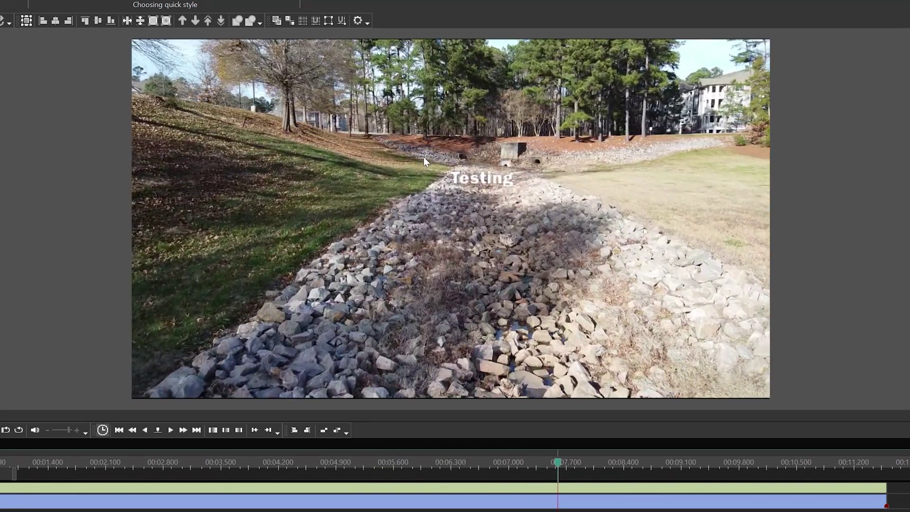
click(423, 157)
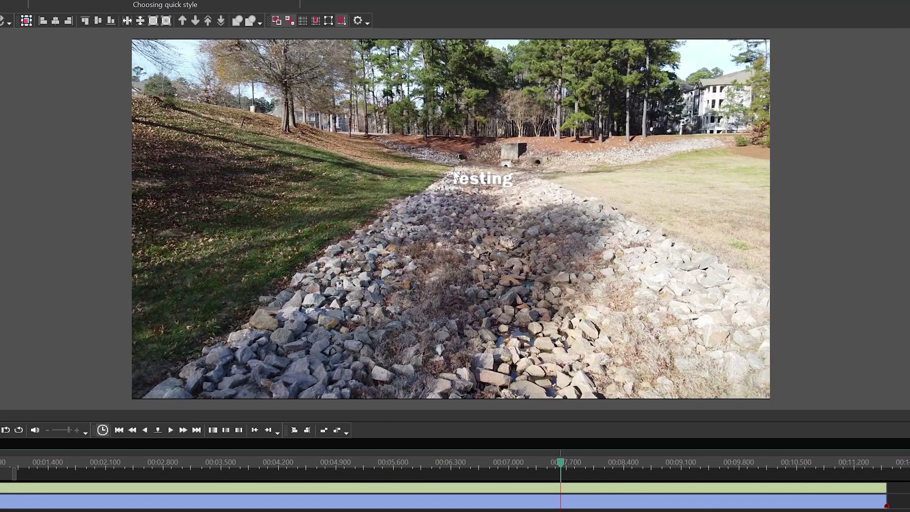
key(space)
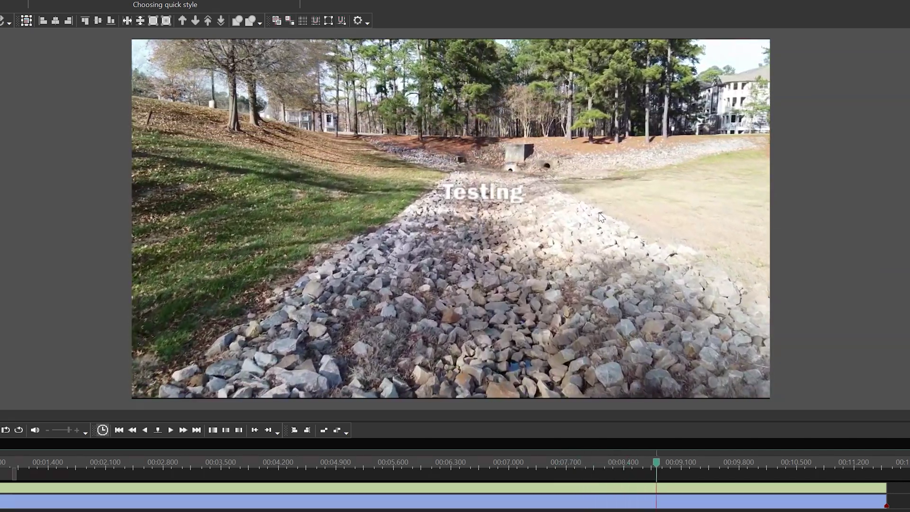
click(599, 212)
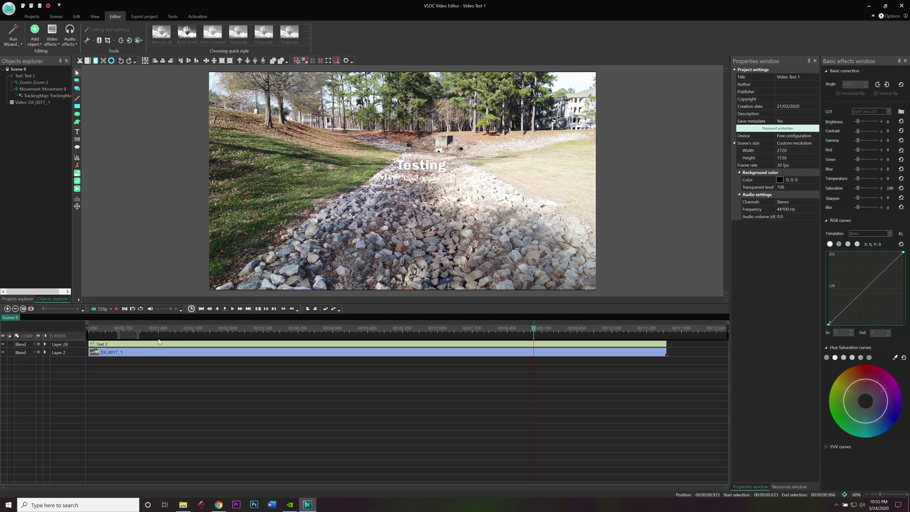
Step: Open Text 2's Zoom 3 effect Levels curve and play the zoom from its start
double_click(159, 345)
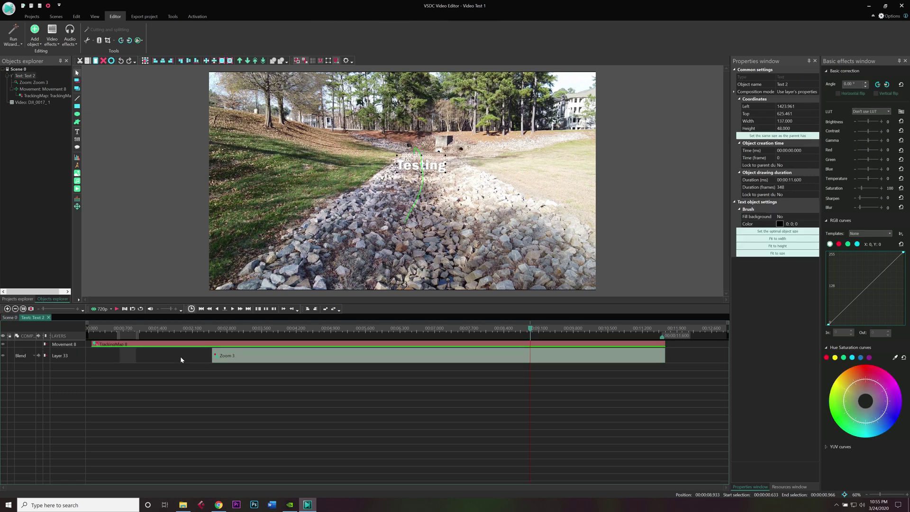
click(234, 359)
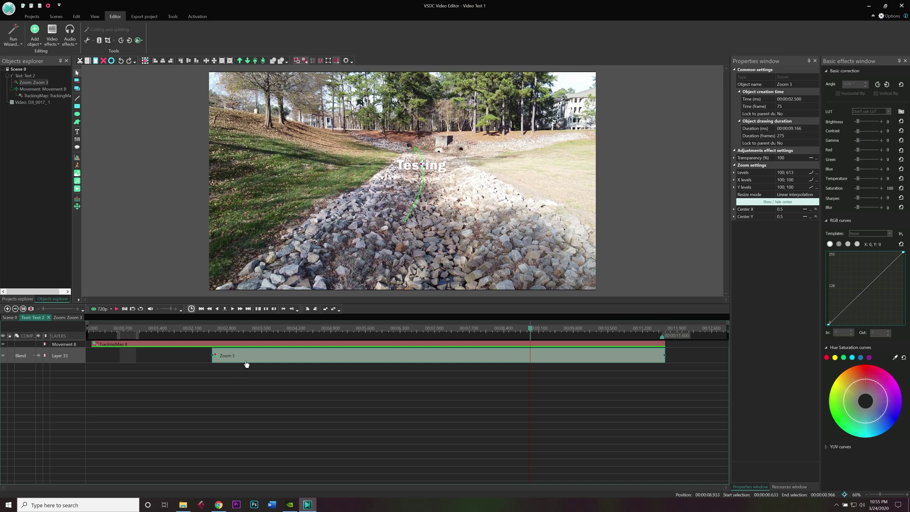
double_click(244, 363)
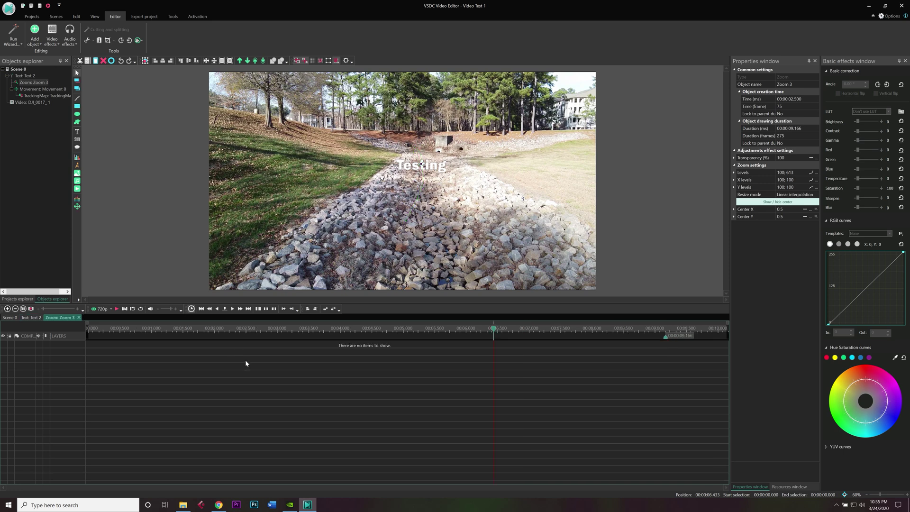
click(816, 173)
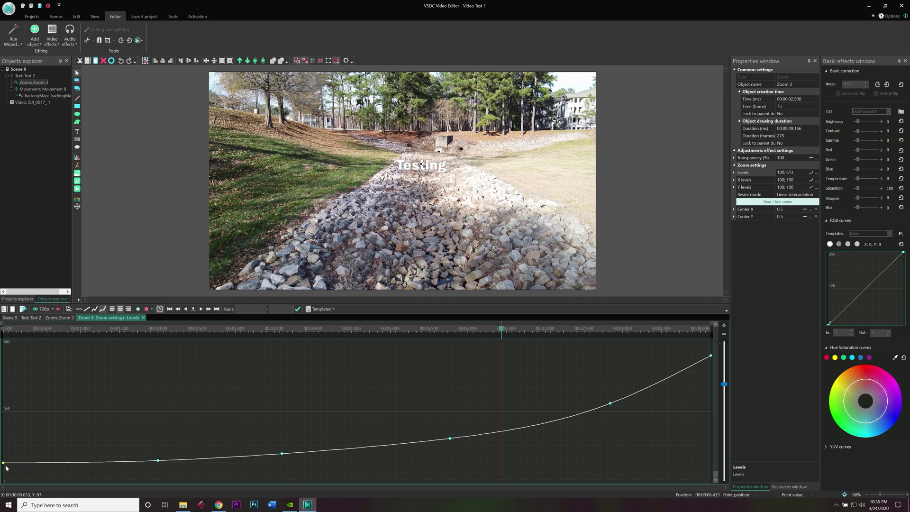
key(Home)
key(space)
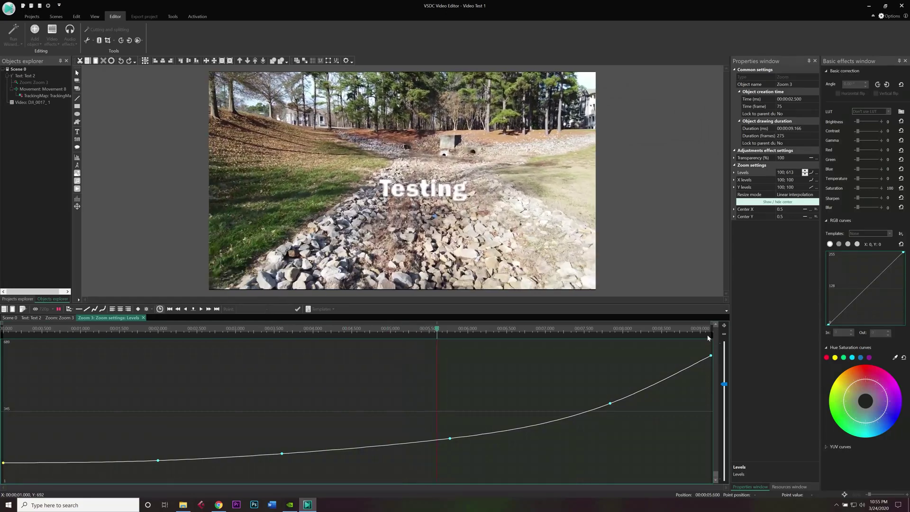
key(space)
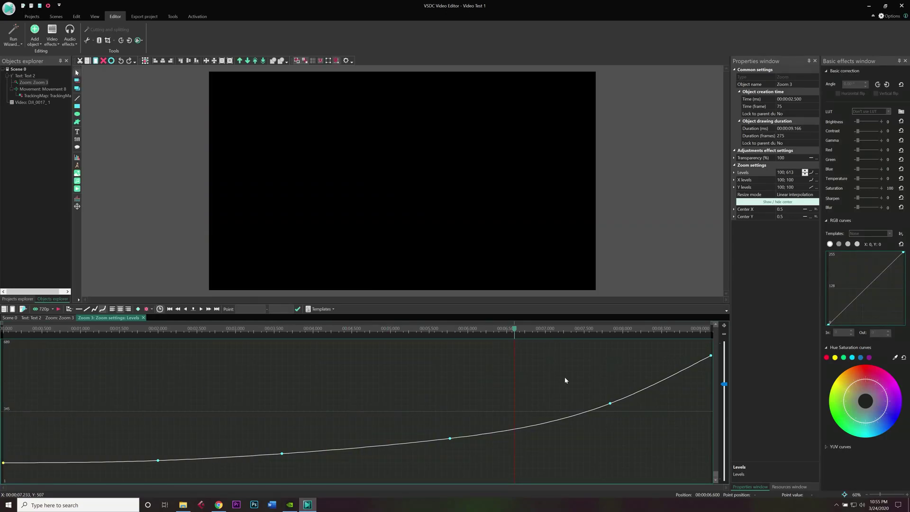
Step: Replay from about 4.8 seconds, then from the start with nothing selected, to check the zoom
click(524, 331)
click(474, 331)
click(360, 331)
key(space)
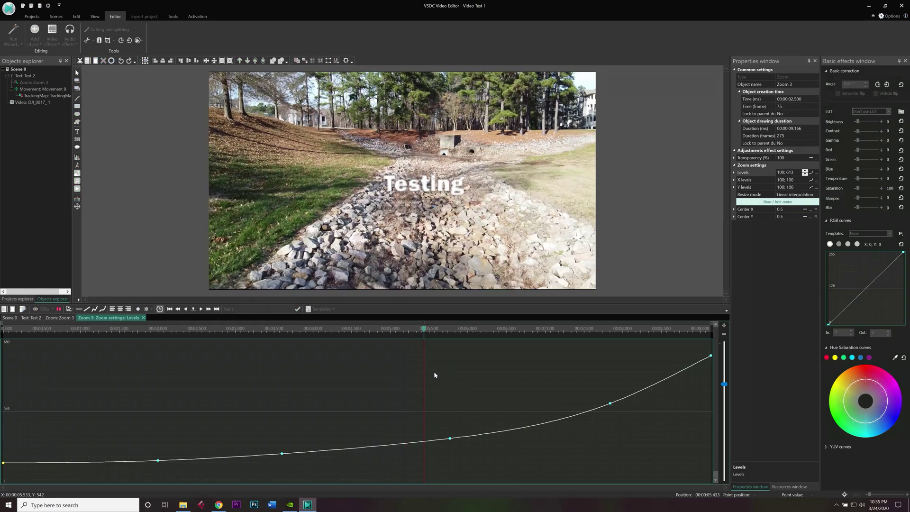
key(space)
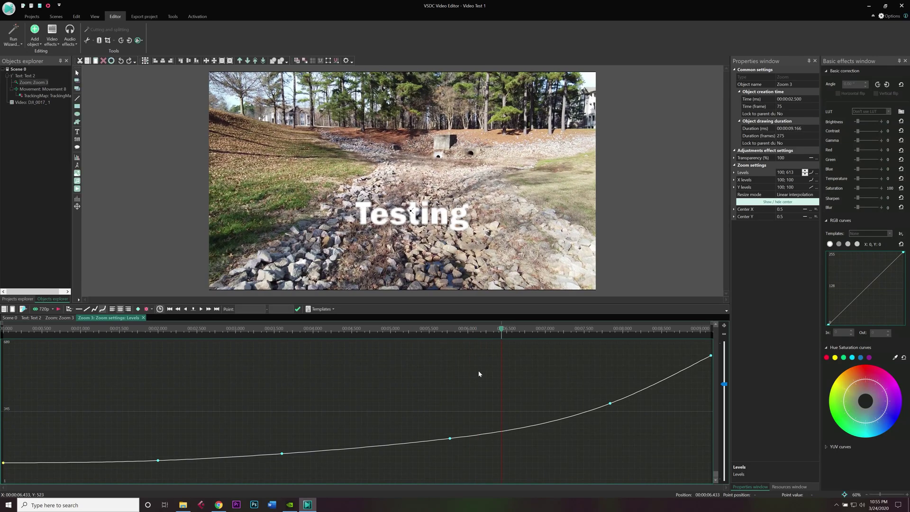
click(4, 330)
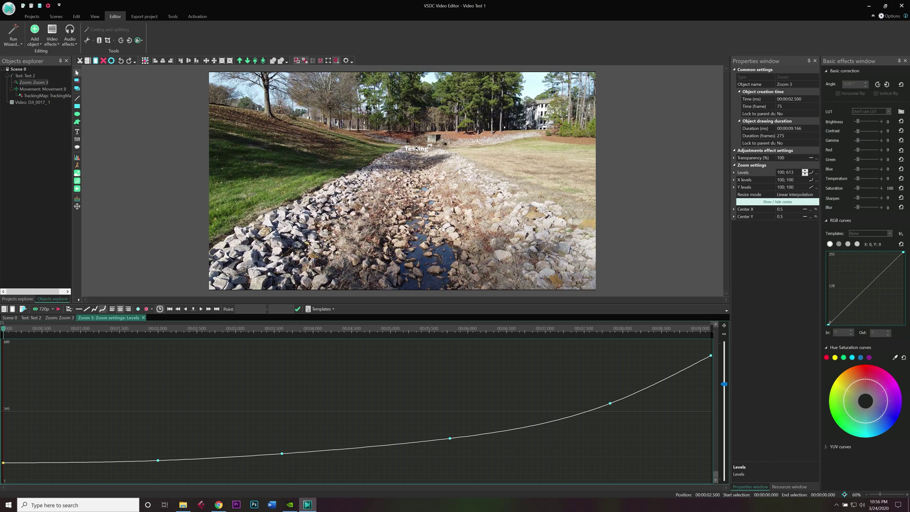
click(417, 150)
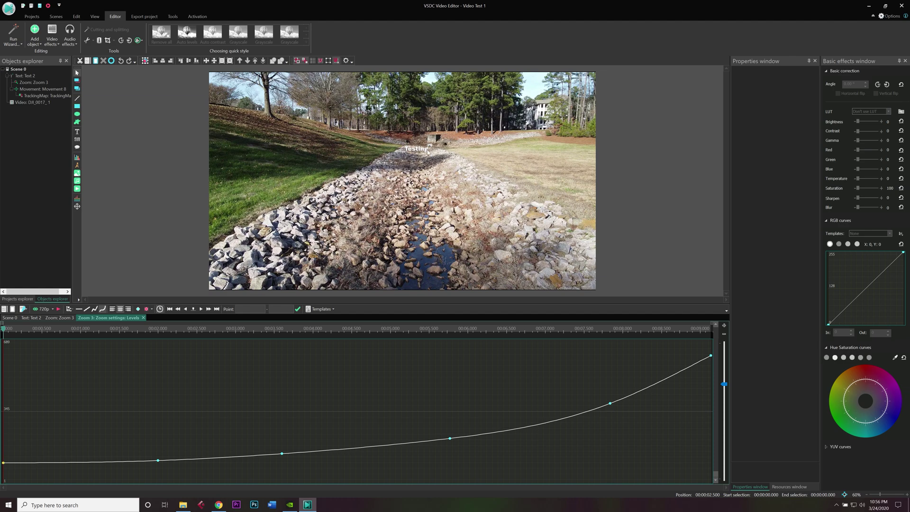
key(space)
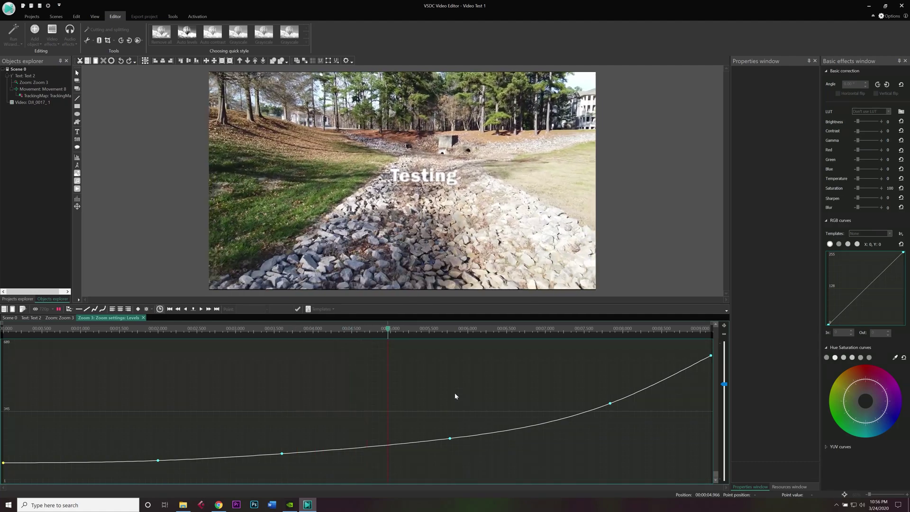
key(space)
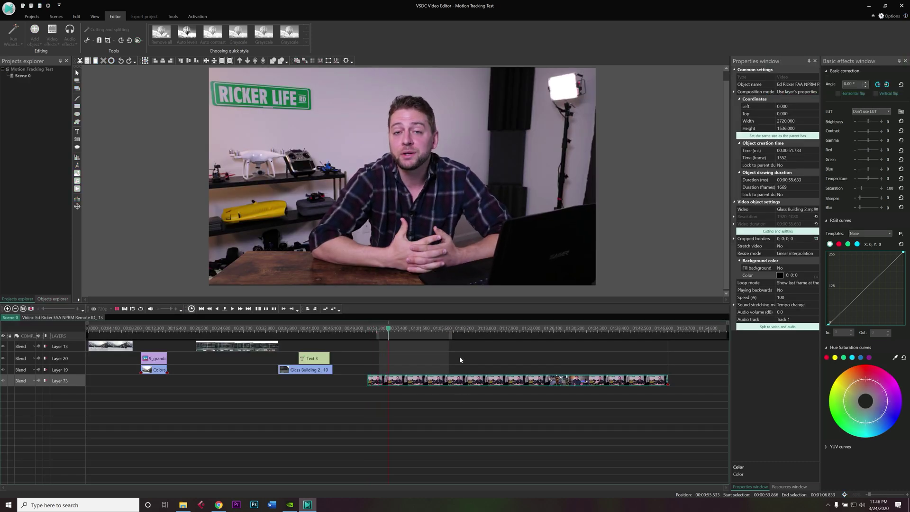
Step: Stop playback and move the cursor to the talking-head clip's start, around 53 seconds
key(space)
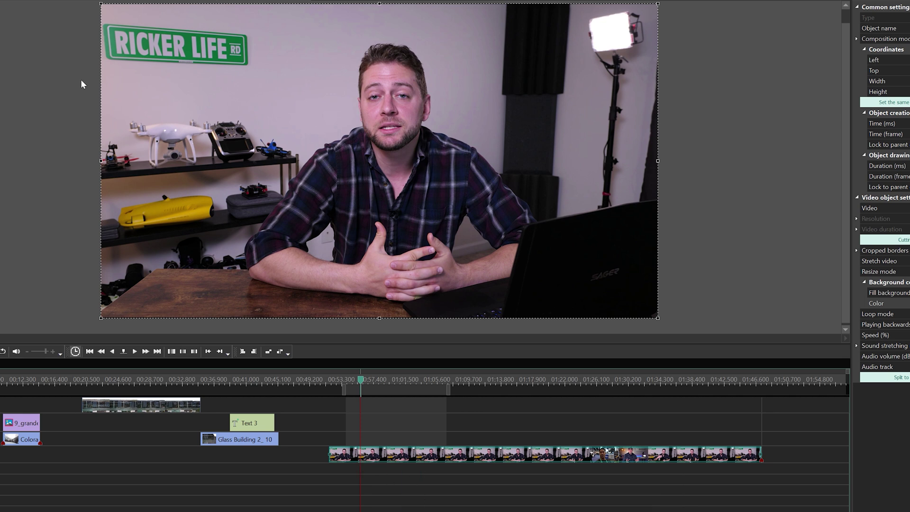
click(90, 353)
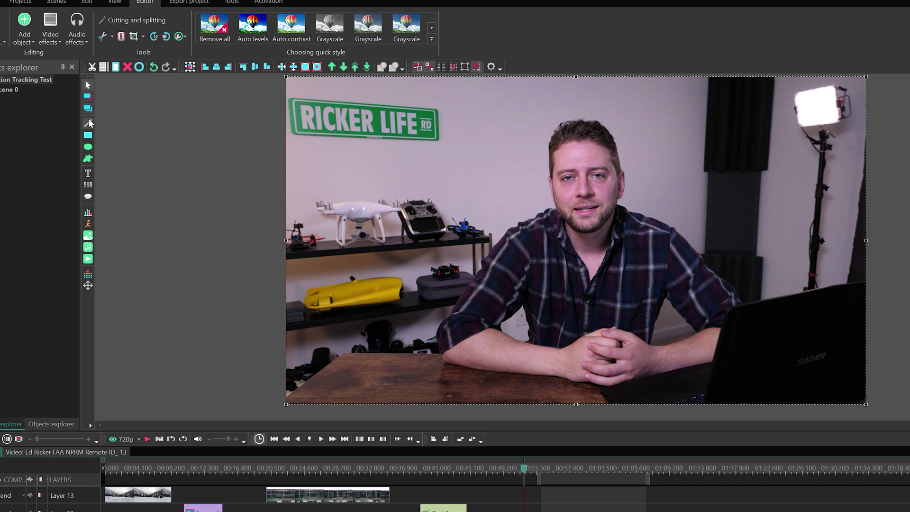
Step: Draw a white FreeShape 12 rectangle over the man's face and stretch it up to cover his hair
click(88, 159)
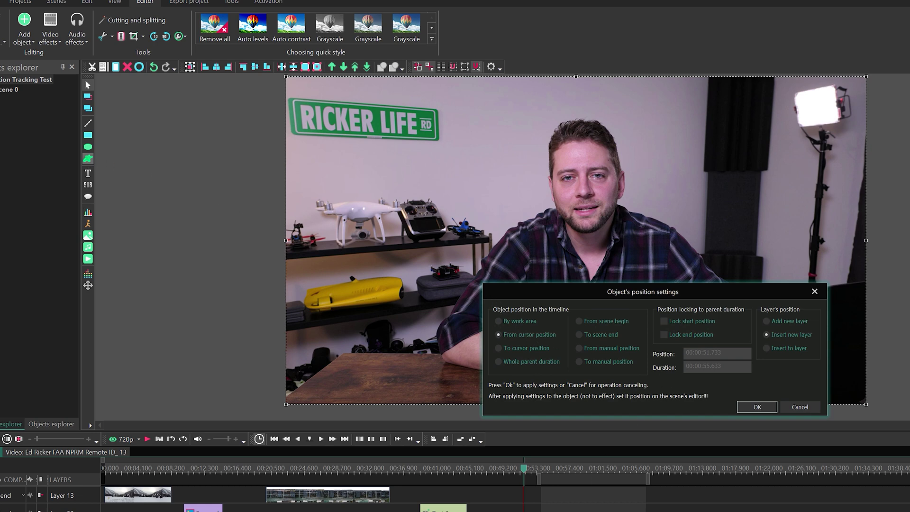
click(757, 406)
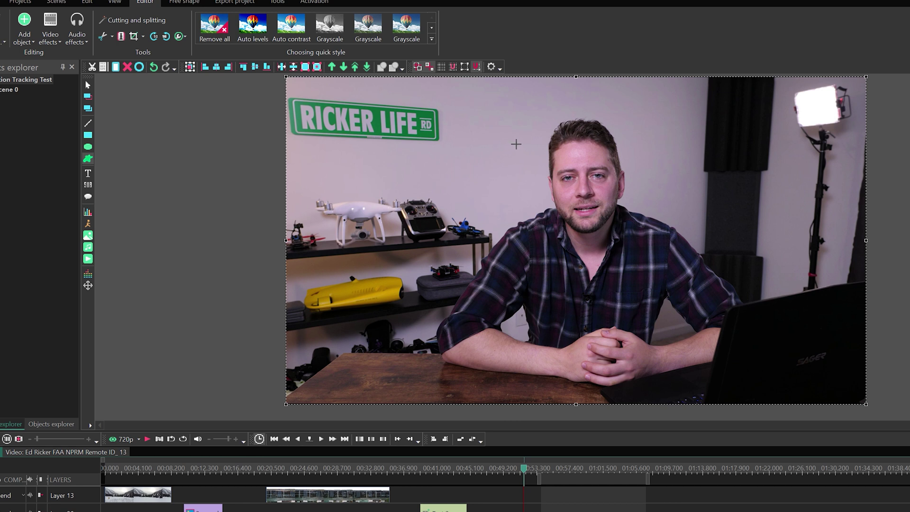
drag(516, 144, 648, 241)
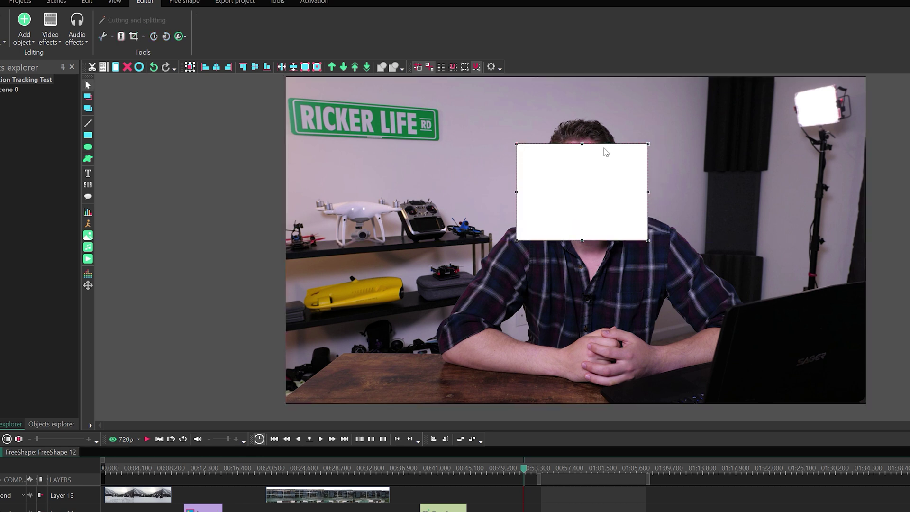
drag(582, 144, 580, 130)
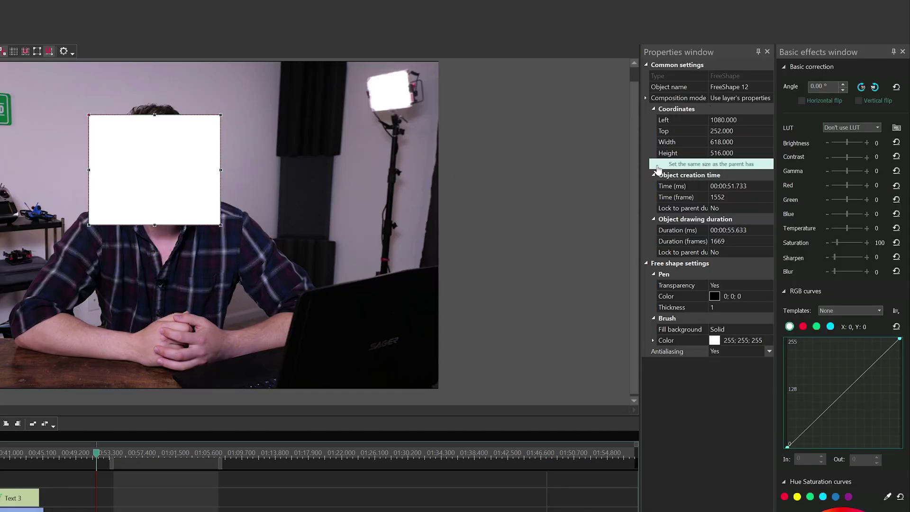
Step: Size FreeShape 12 to match its parent, then delete all of its existing ShapePoints
click(718, 168)
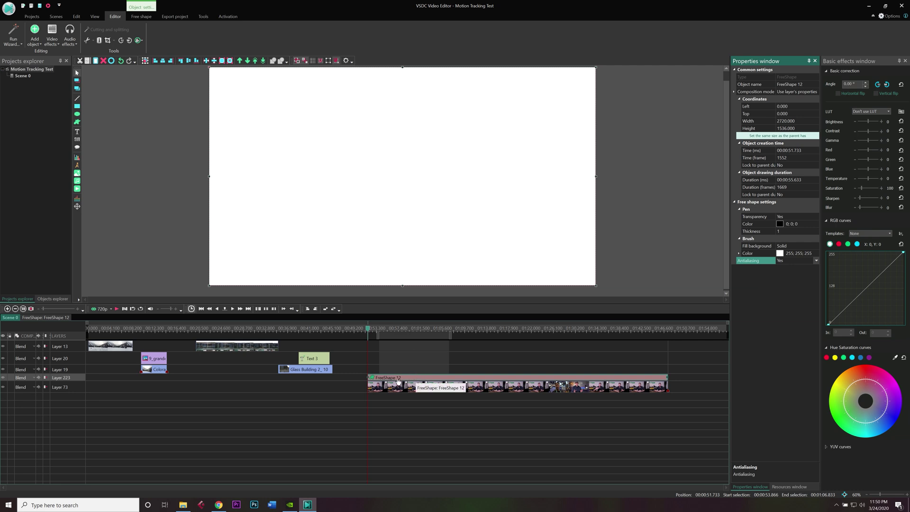
double_click(397, 379)
drag(576, 415, 435, 394)
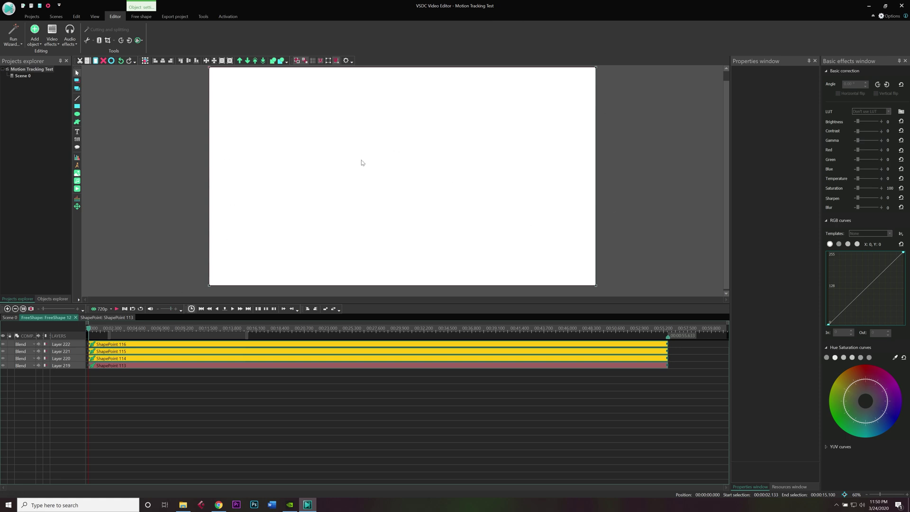
key(Delete)
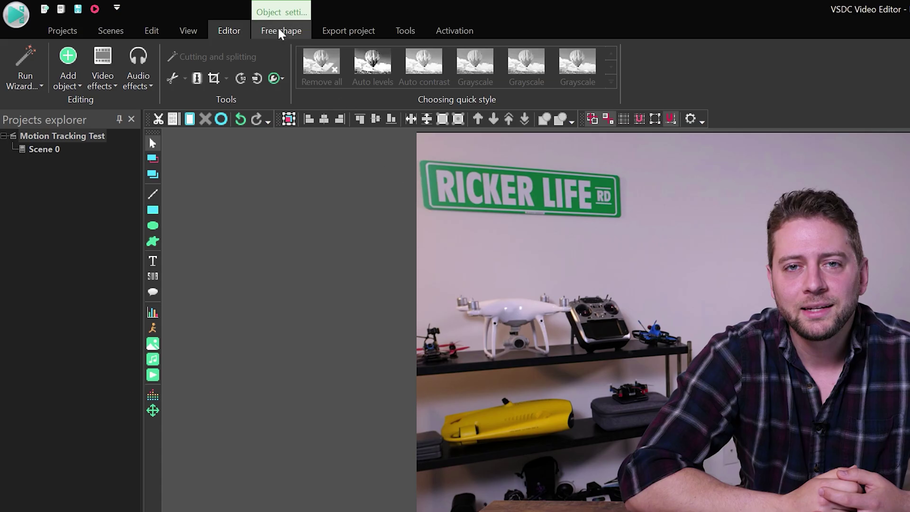
click(279, 30)
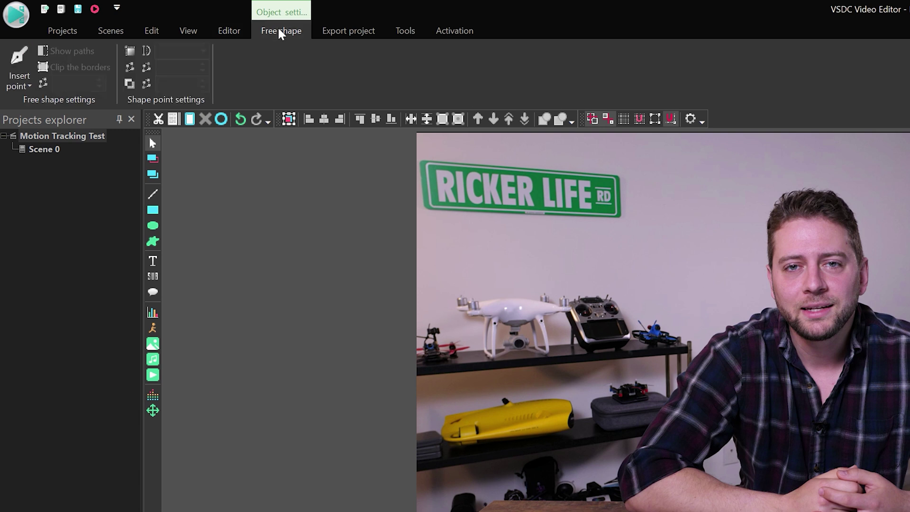
Step: Start a new shape and place points all the way around the man's head and face
click(22, 84)
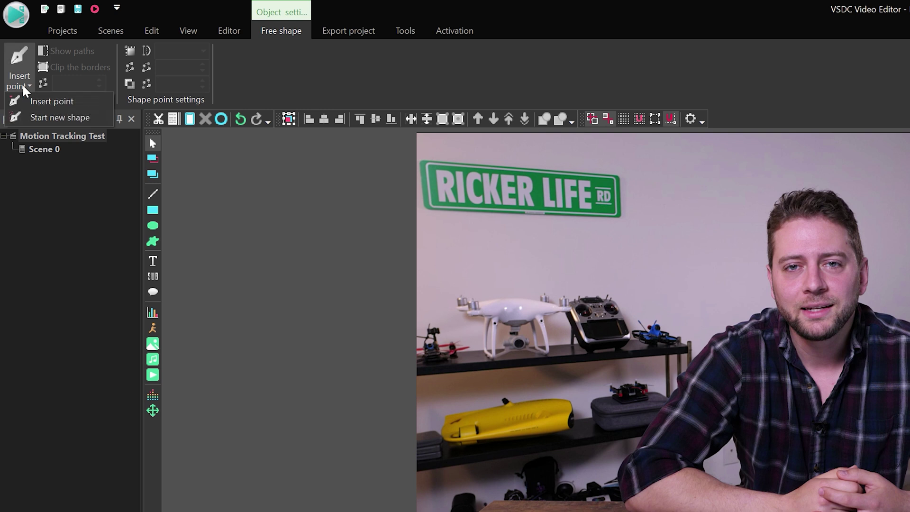
click(60, 118)
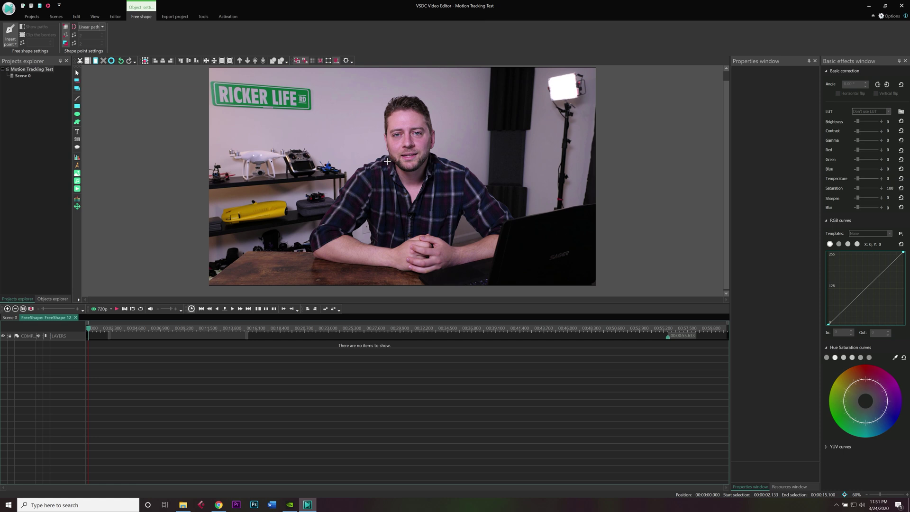
click(401, 173)
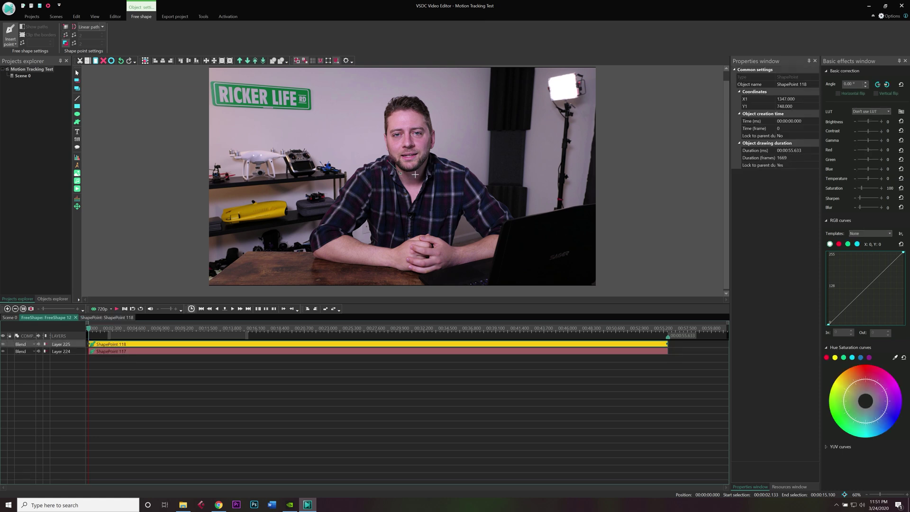
click(416, 174)
click(430, 162)
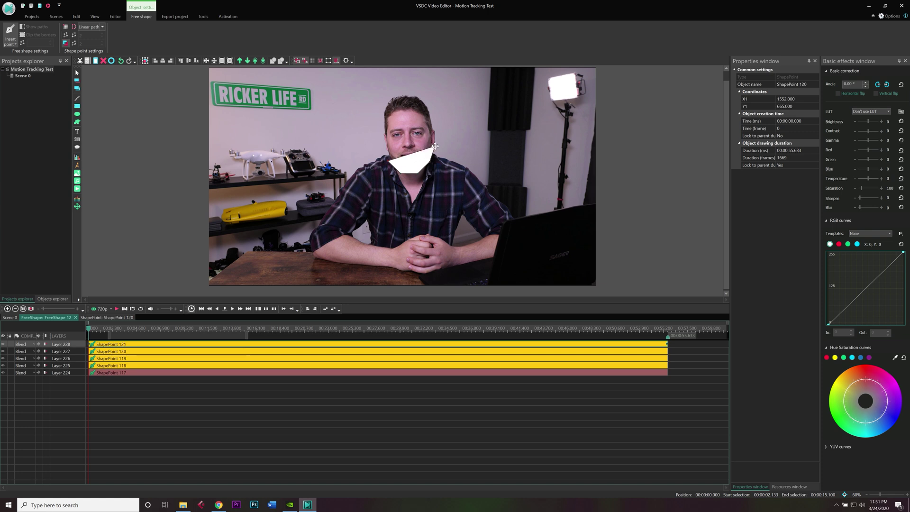
click(435, 147)
click(433, 123)
click(427, 106)
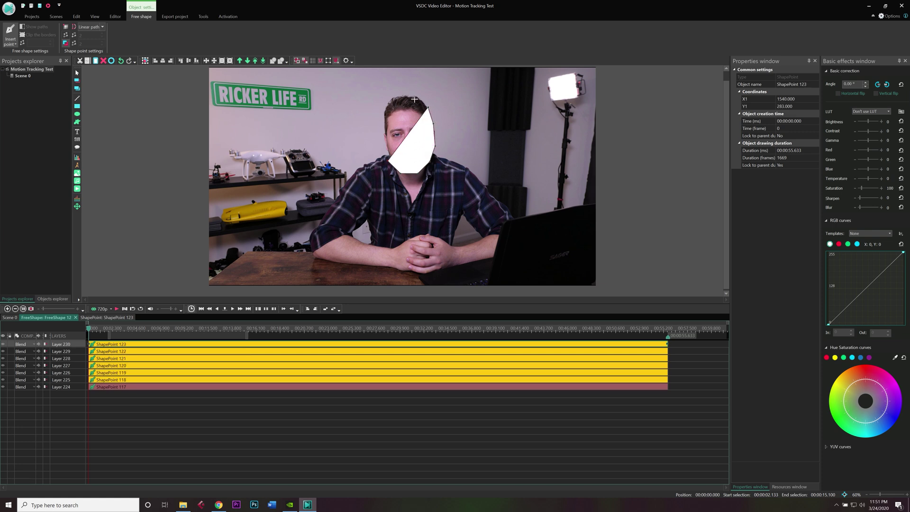
click(410, 96)
click(396, 97)
click(385, 114)
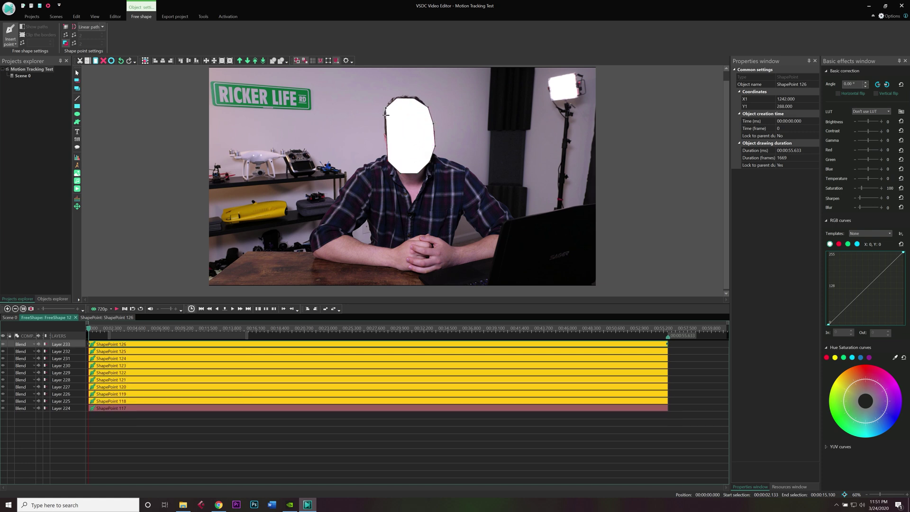
click(381, 130)
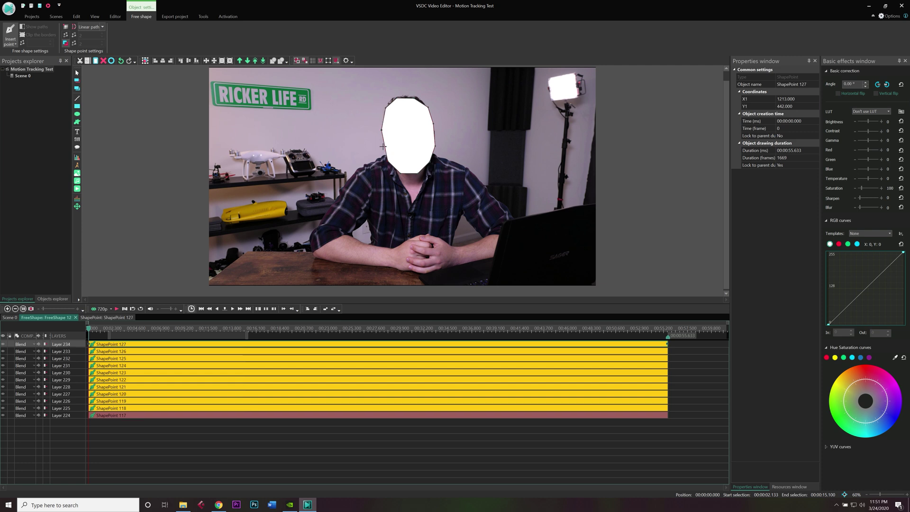
click(382, 147)
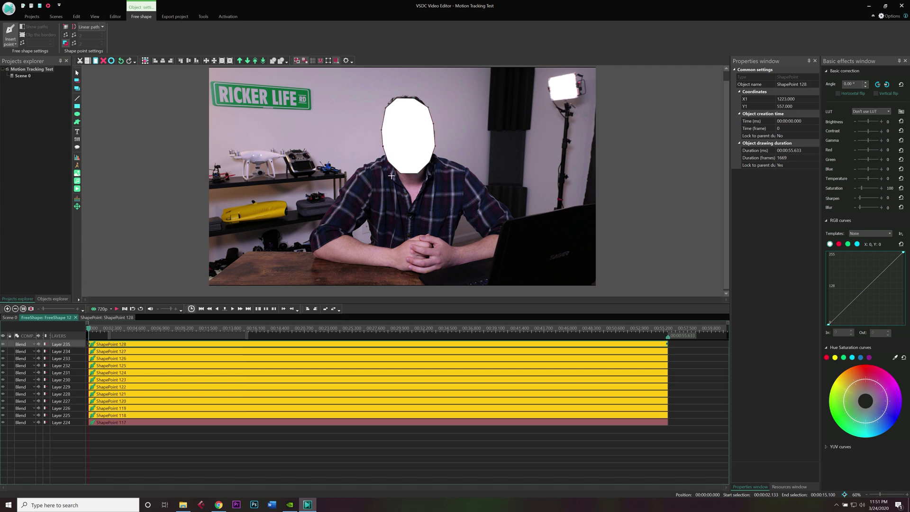
Step: Refine the outline by dragging the top vertex up so the mask covers the hair
click(76, 72)
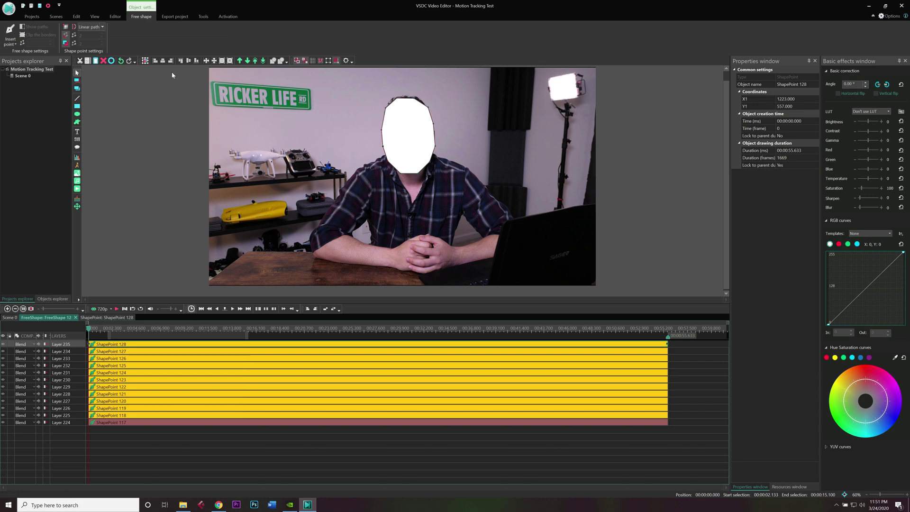
click(430, 106)
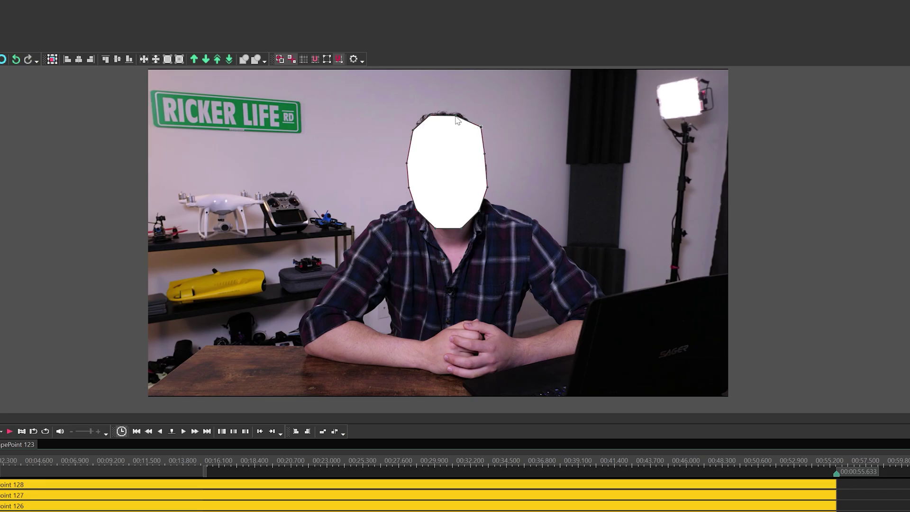
drag(457, 120, 461, 113)
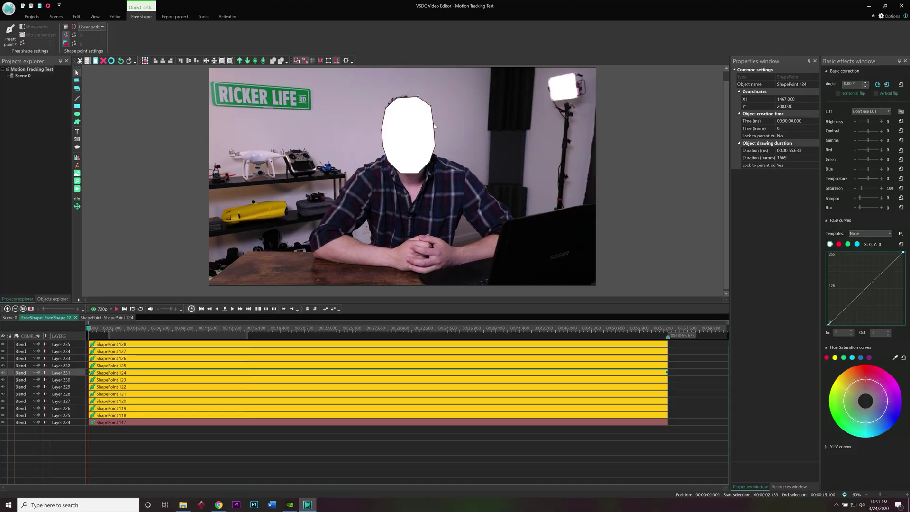
click(410, 174)
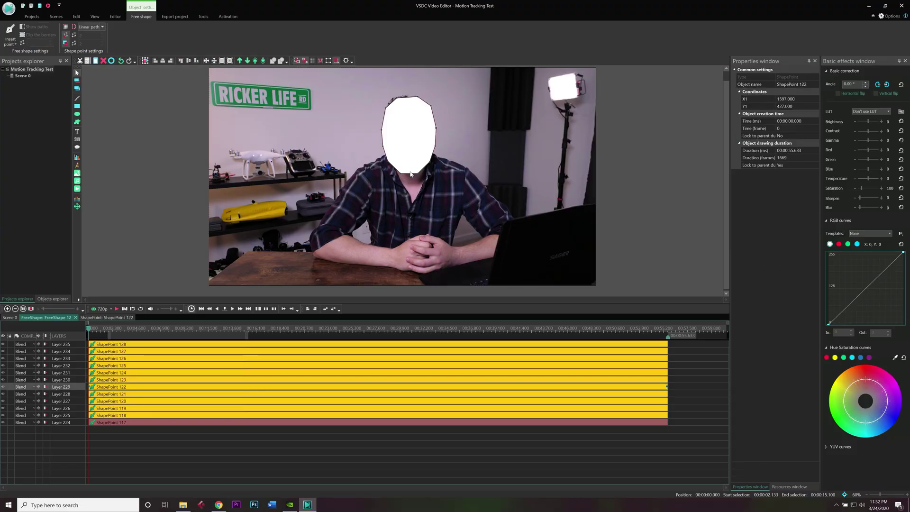
Step: Copy the talking-head clip from the main timeline and paste it at 0 in FreeShape 12's timeline
click(10, 318)
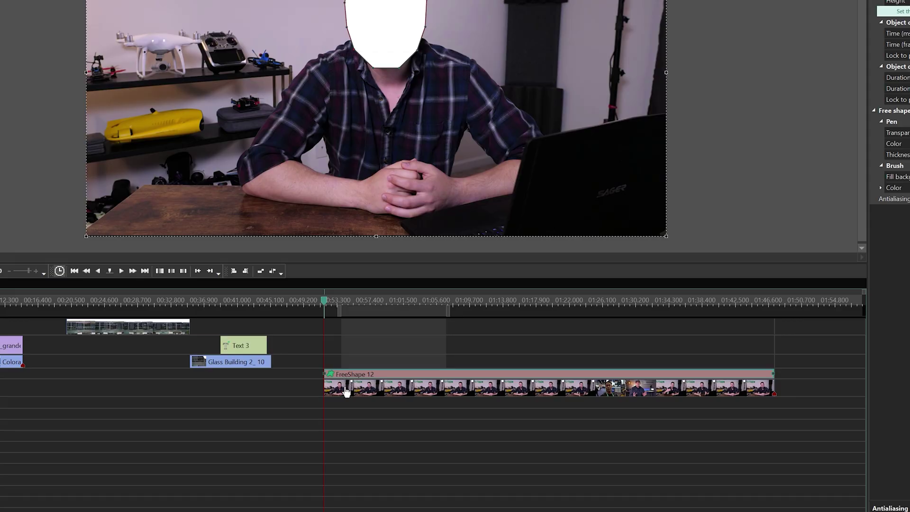
click(347, 391)
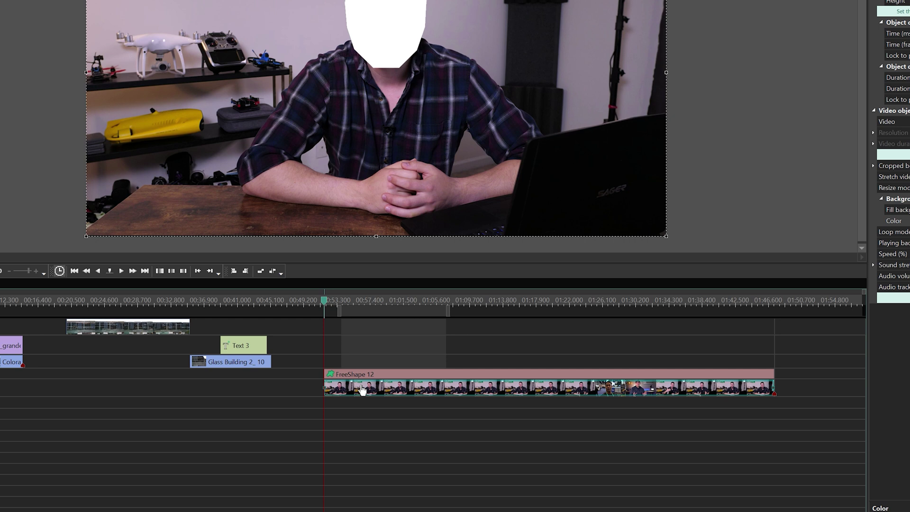
right_click(361, 389)
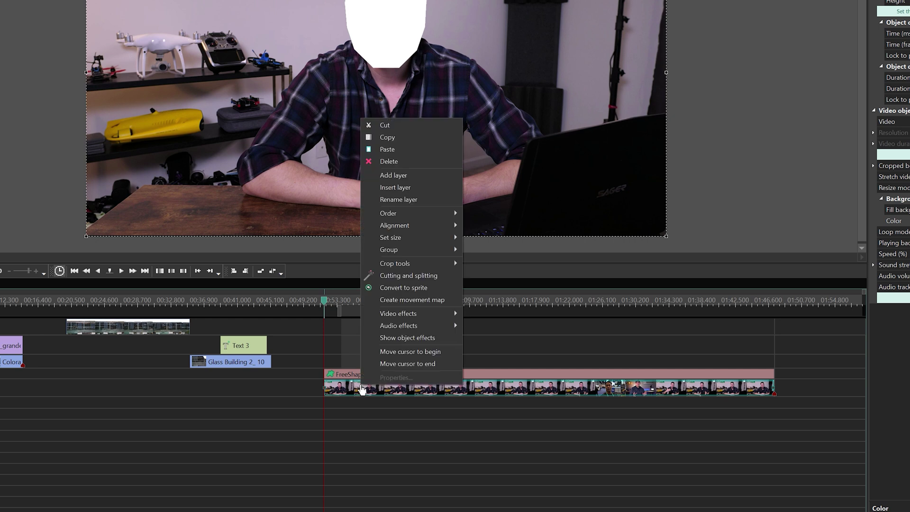
click(412, 138)
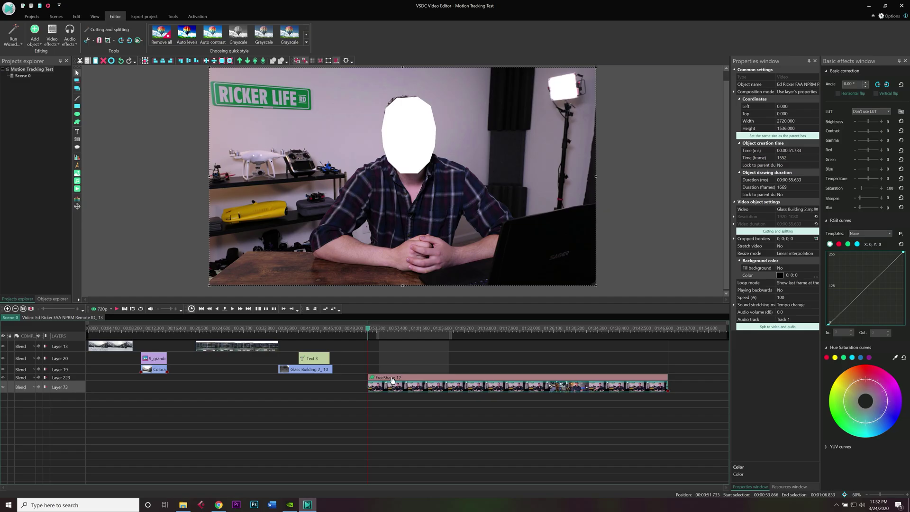
double_click(392, 378)
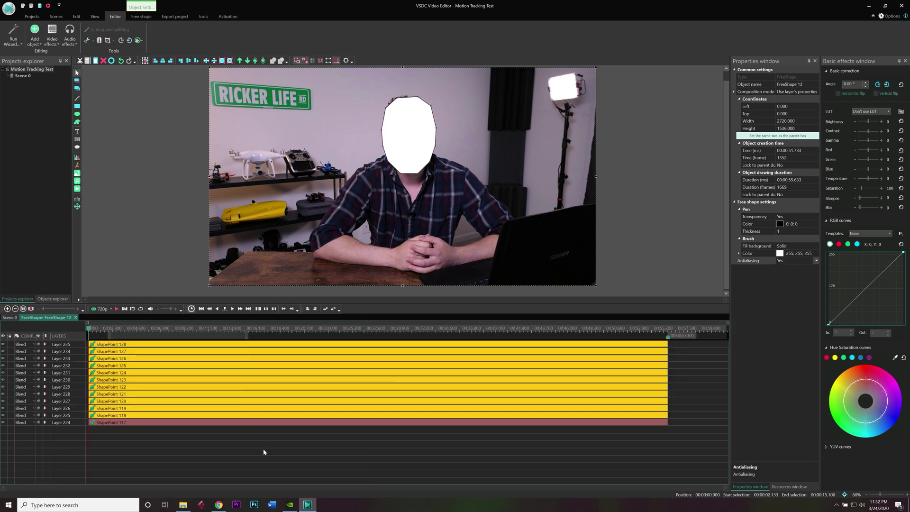
right_click(107, 448)
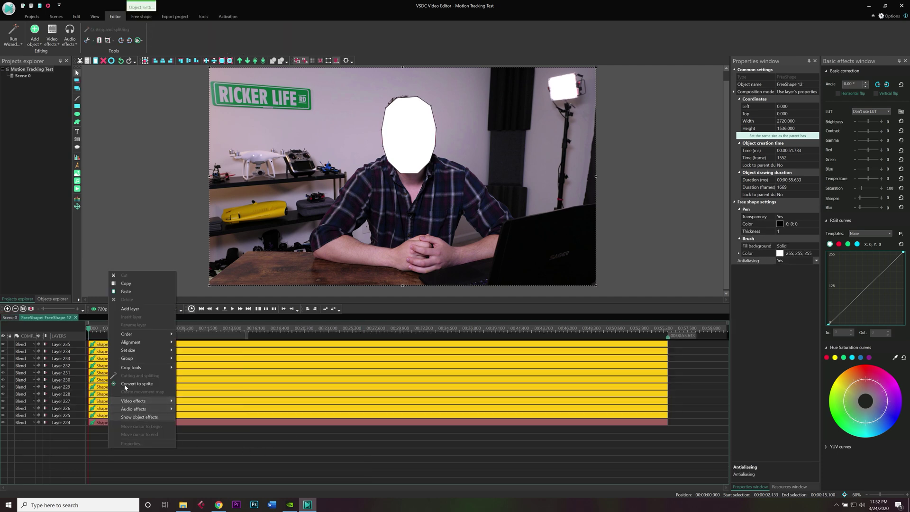
click(142, 295)
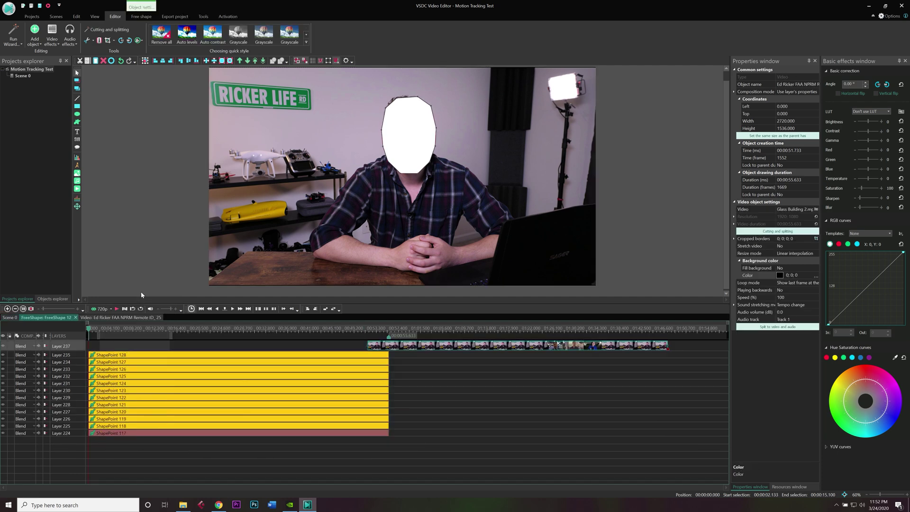
drag(511, 350, 226, 350)
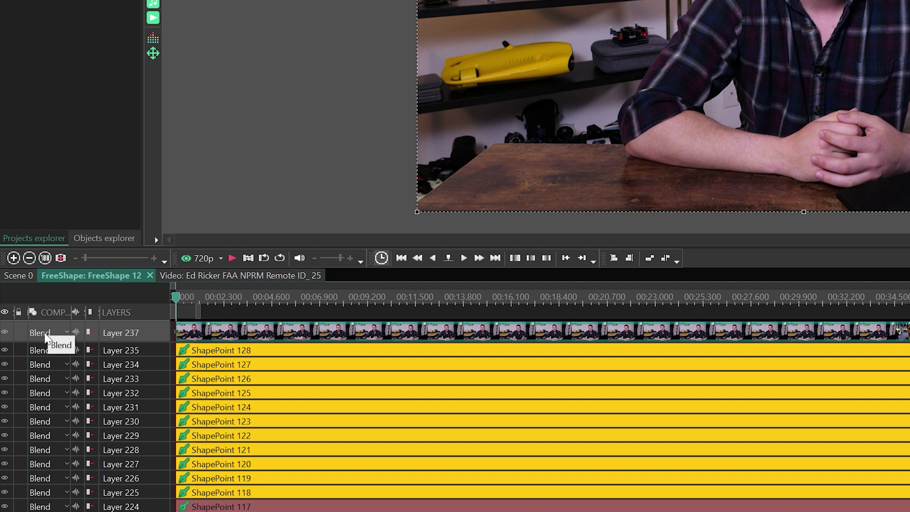
Step: Set Layer 237's composition mode to Source in, add a Pixelize filter, and preview the pixelated face
click(46, 335)
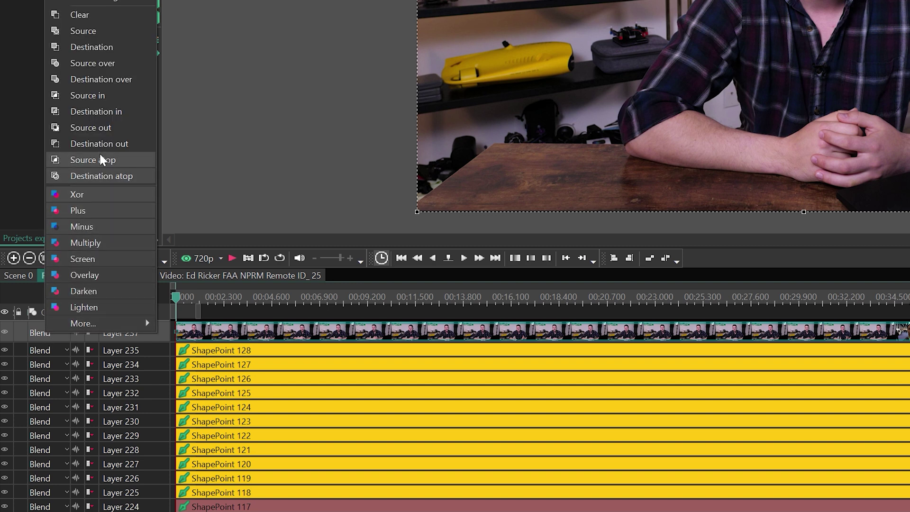
click(103, 96)
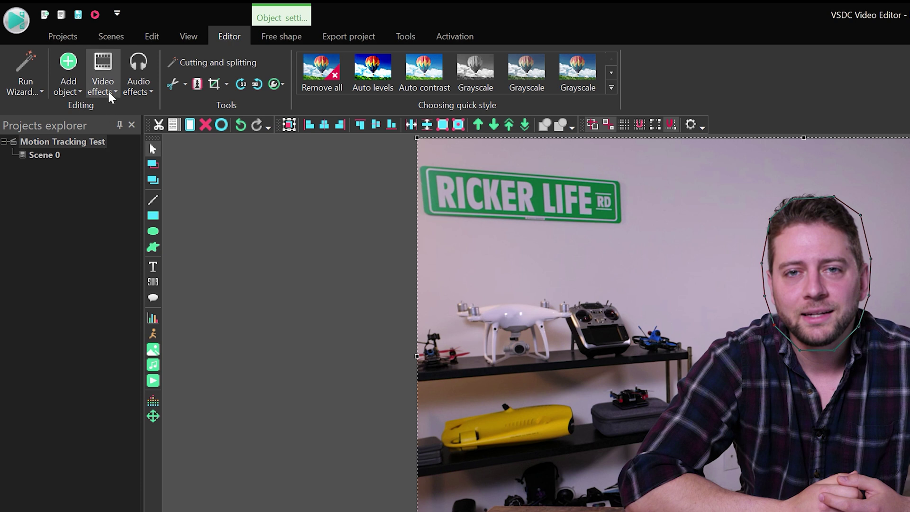
click(107, 90)
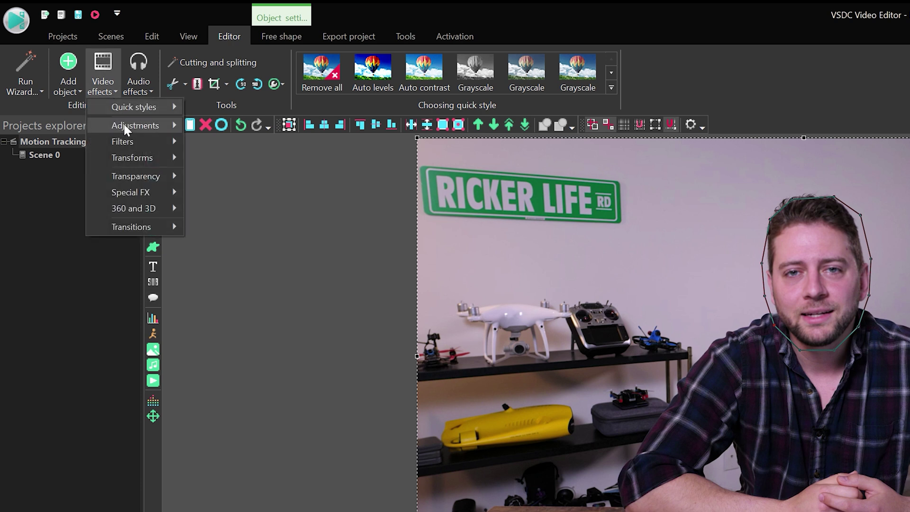
mouse_move(130, 146)
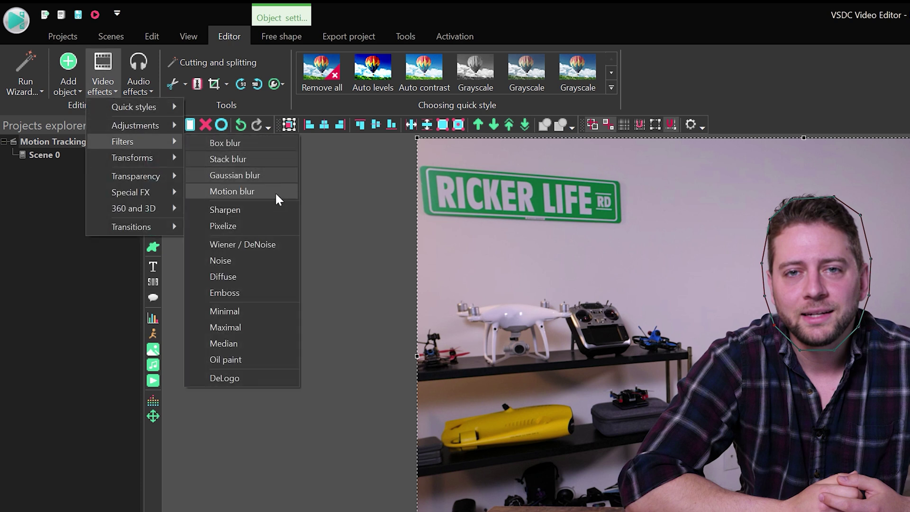
click(258, 219)
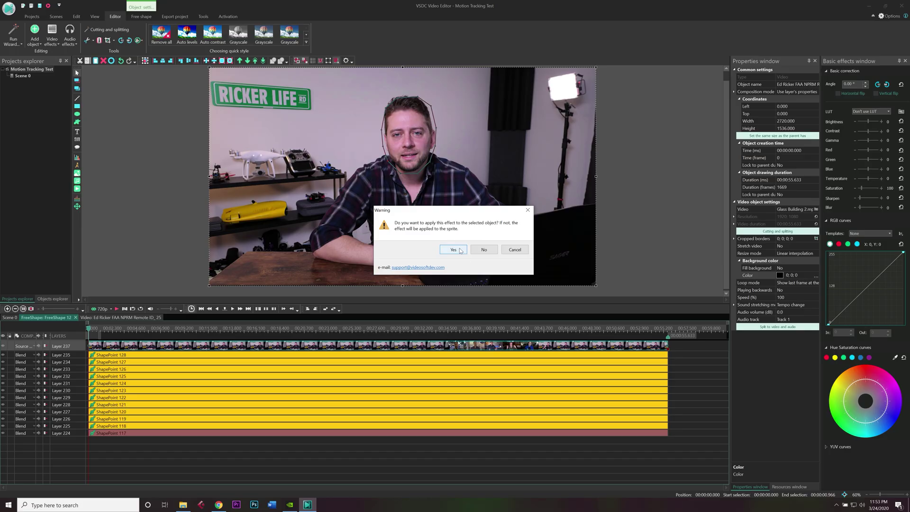
click(459, 250)
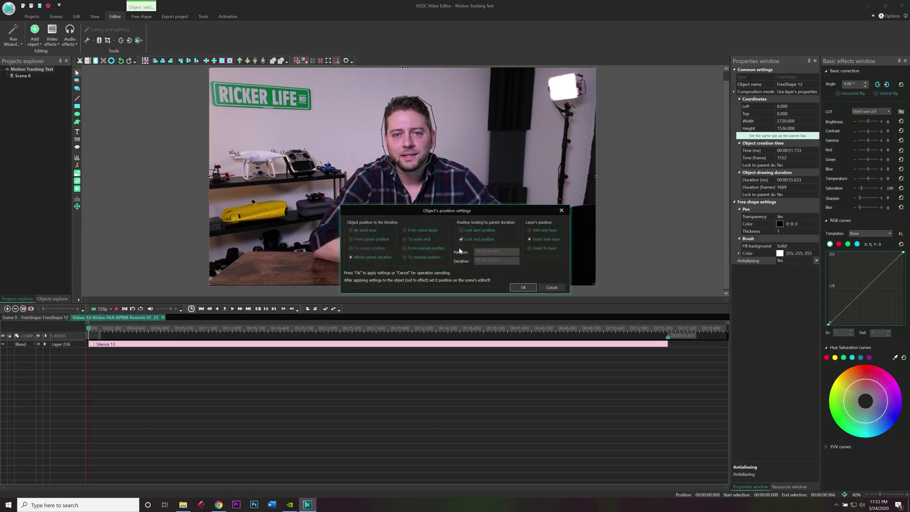
click(526, 287)
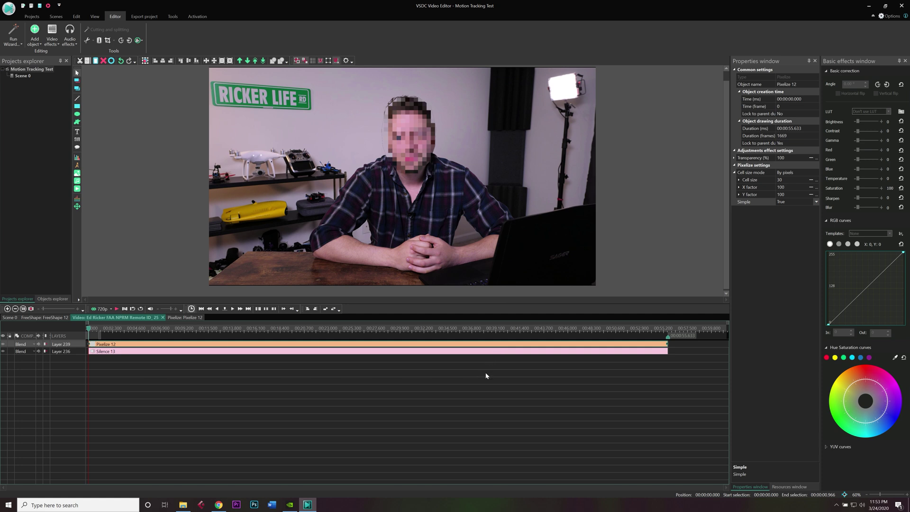
key(space)
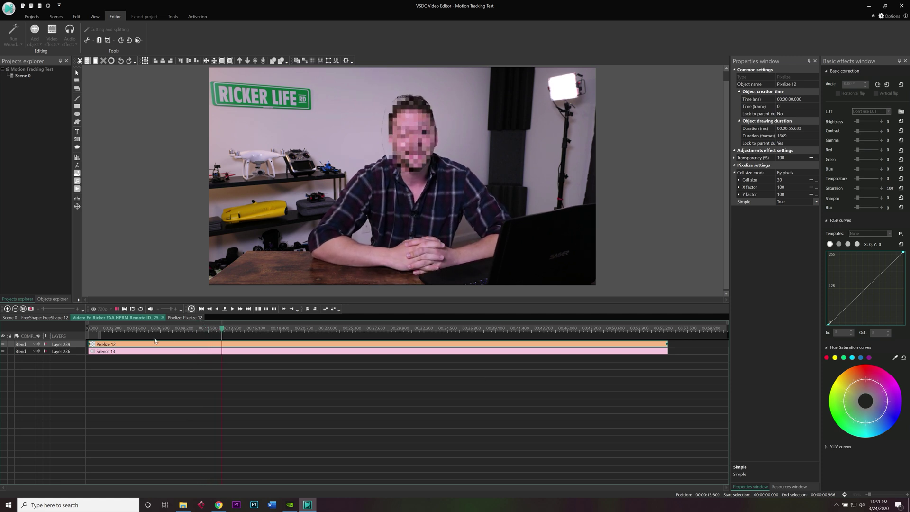
Step: Rewind FreeShape 12's timeline and add a movement map using Ed.mproj; ID=8
key(space)
click(42, 317)
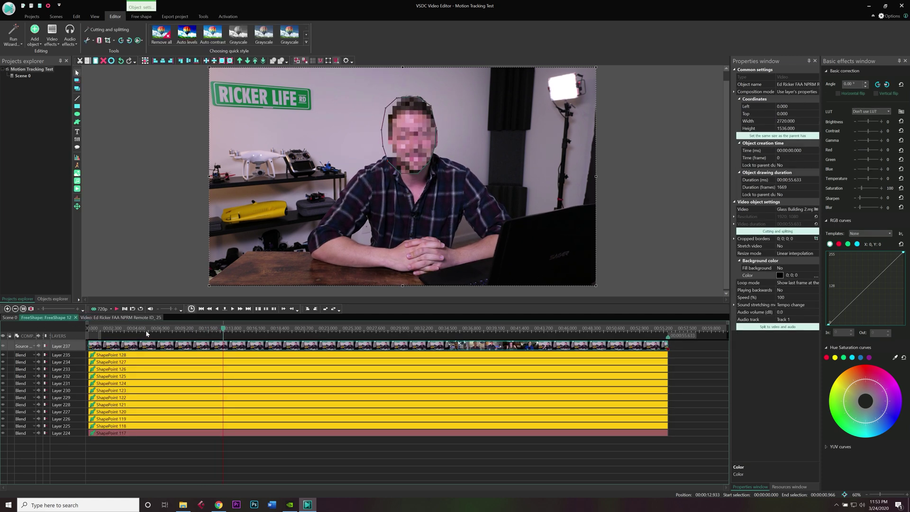
drag(146, 330, 89, 331)
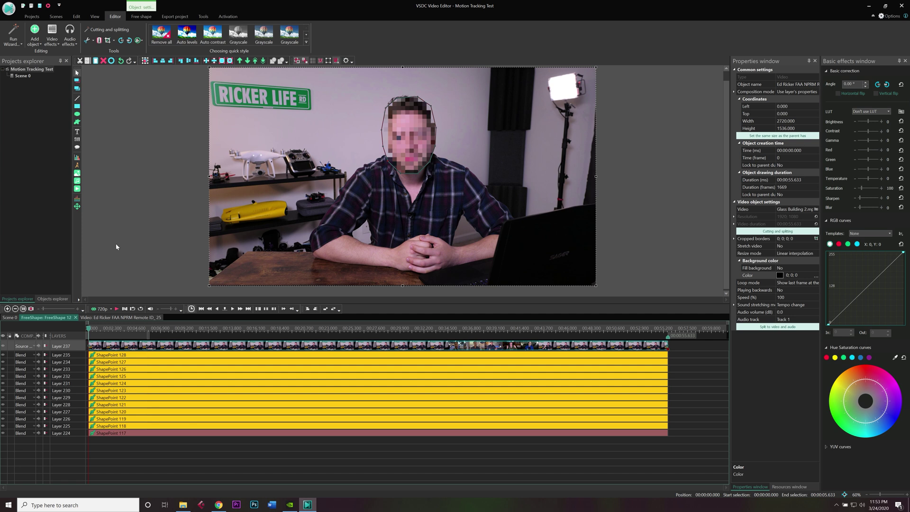
click(179, 459)
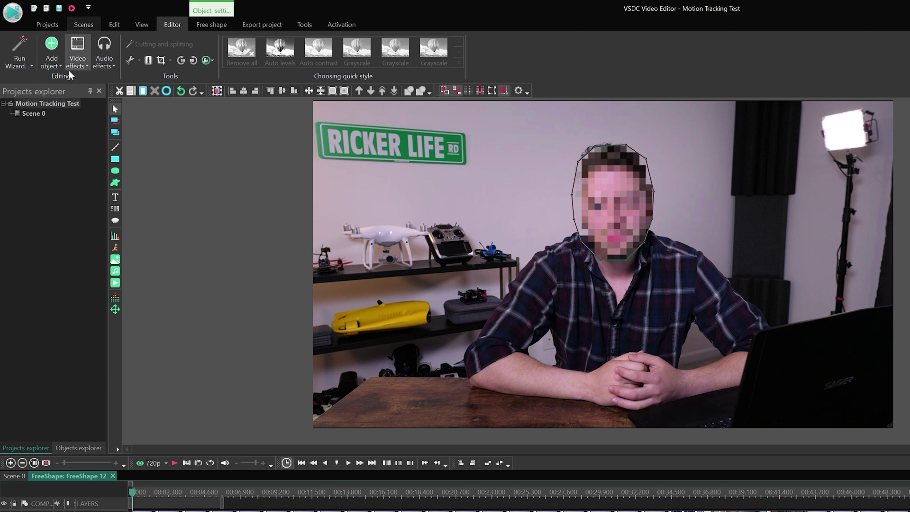
click(51, 61)
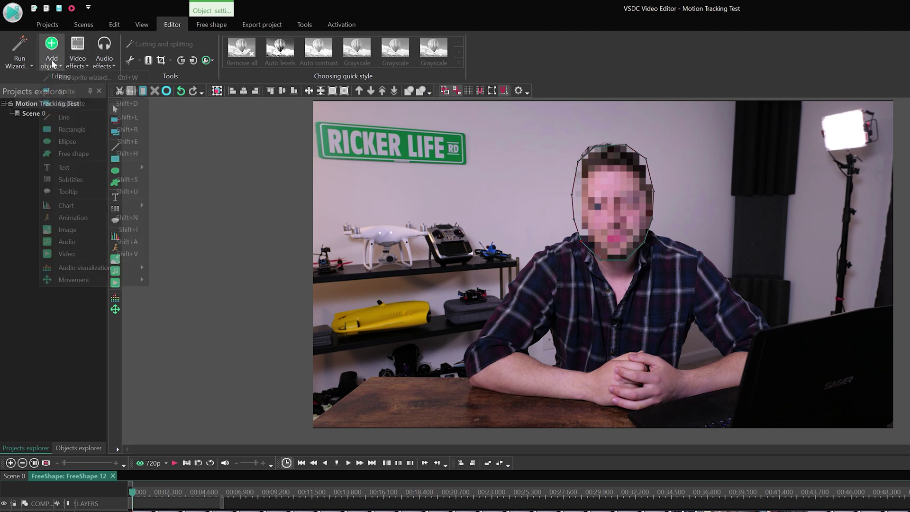
mouse_move(126, 279)
click(189, 292)
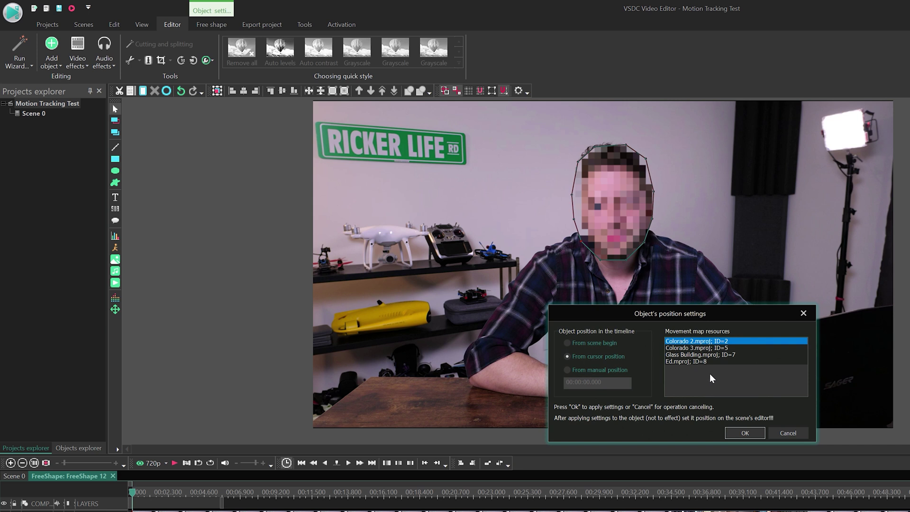
click(698, 362)
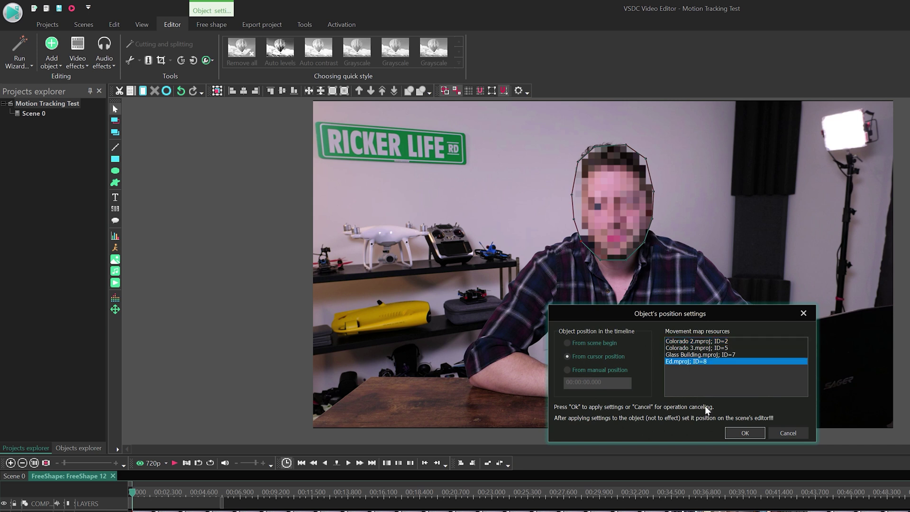
click(745, 433)
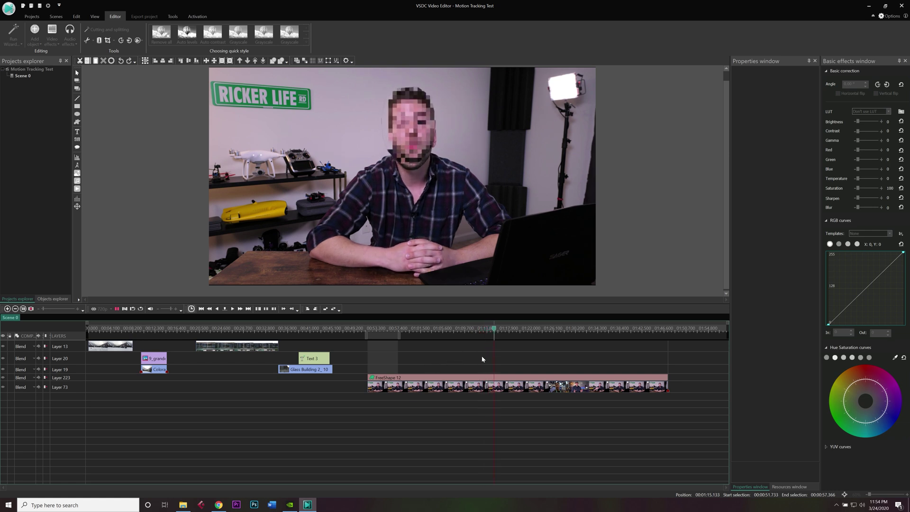
Step: Play Scene 0, pausing and rewinding to watch the pixelation follow the man's face
key(space)
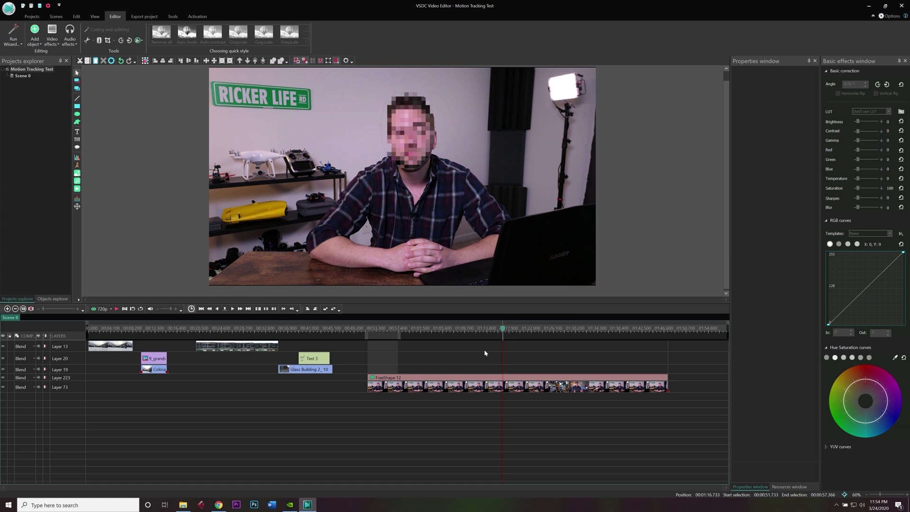
key(space)
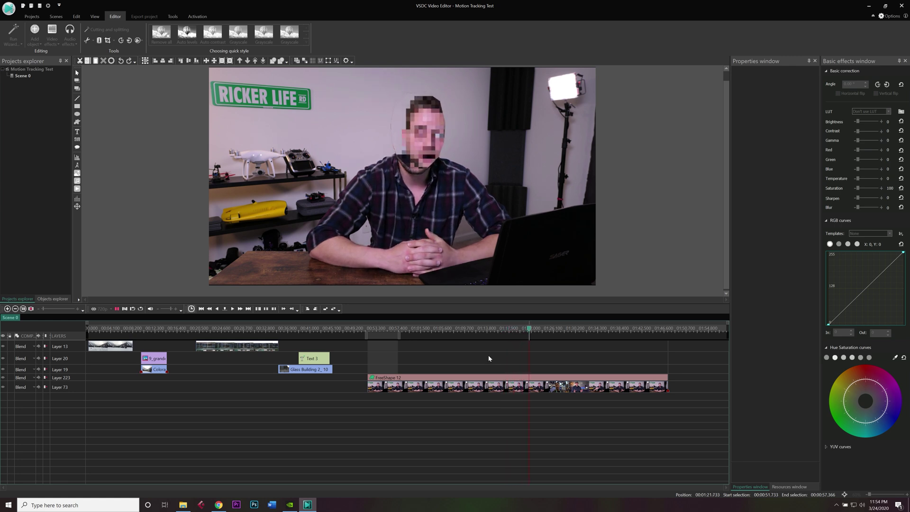
key(Left)
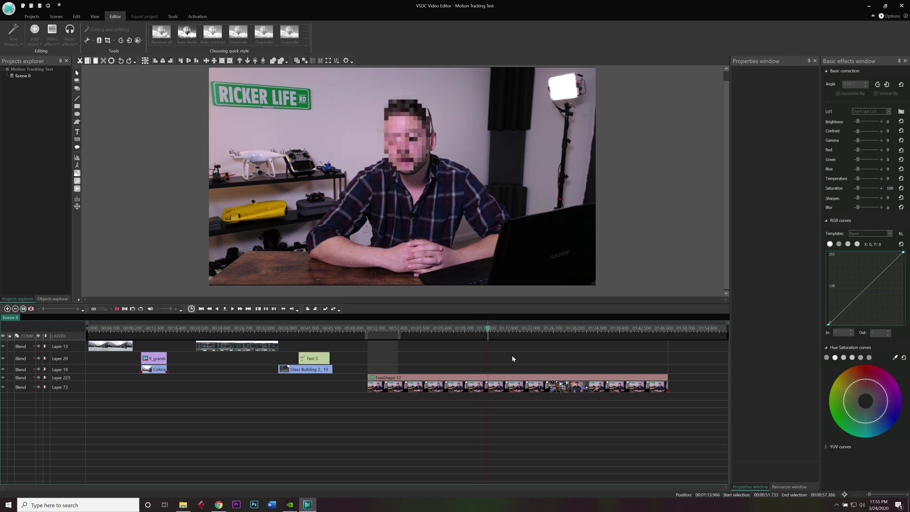
key(space)
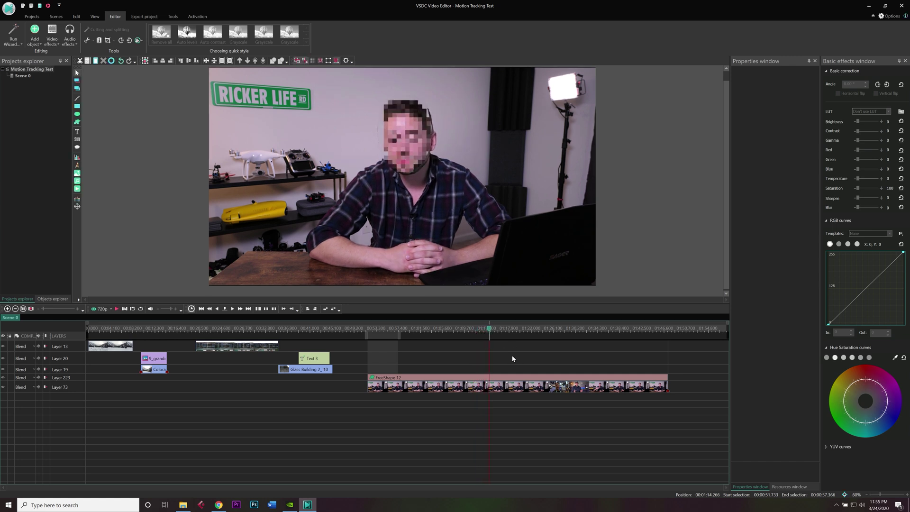